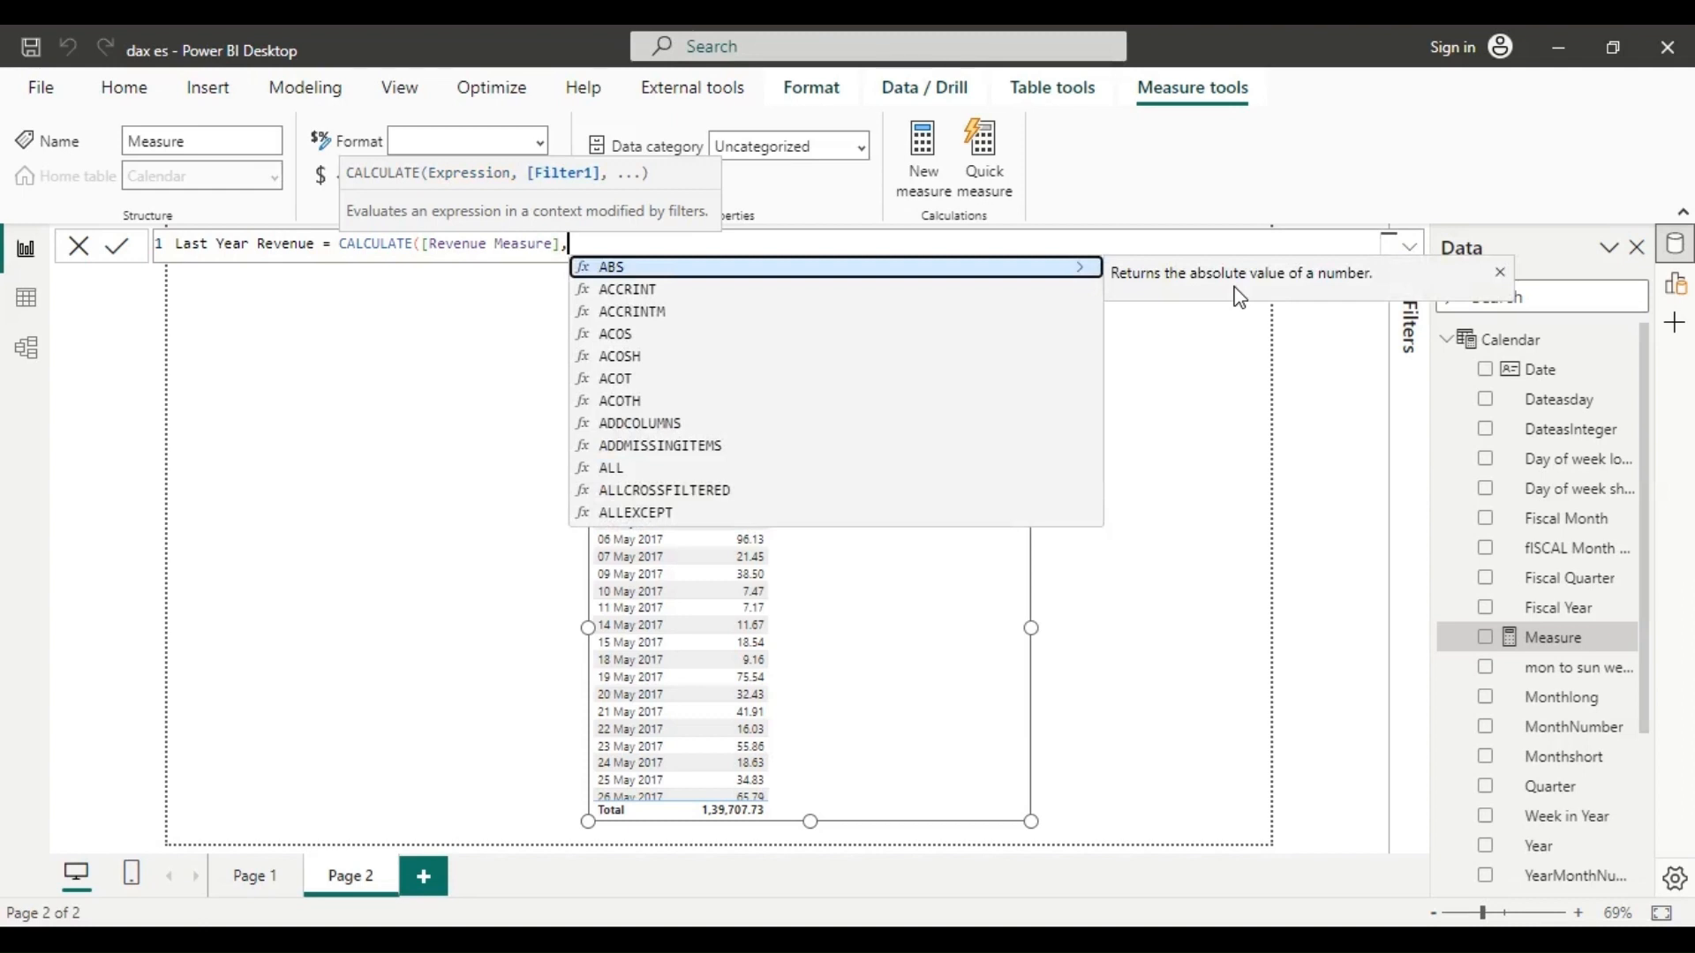
Complete the Last Year Revenue measure's CALCULATE filter with SAMEPERIODLASTYEAR('Calendar'[Date]) and commit the formula.
type("same")
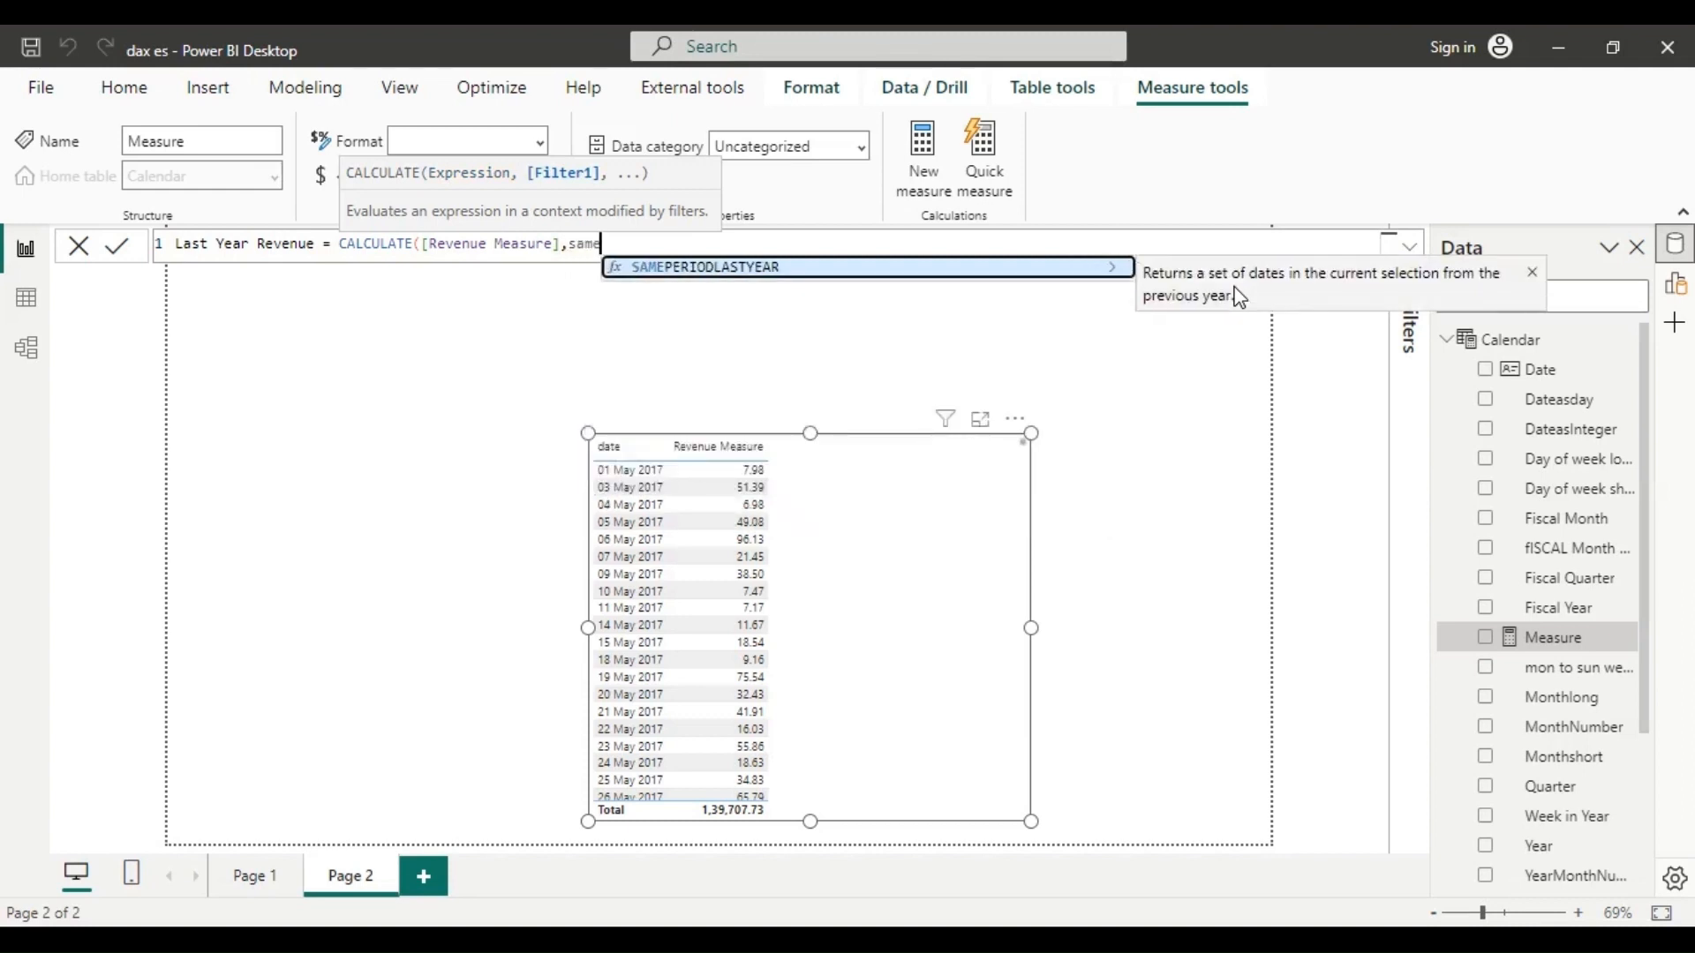
key("Tab")
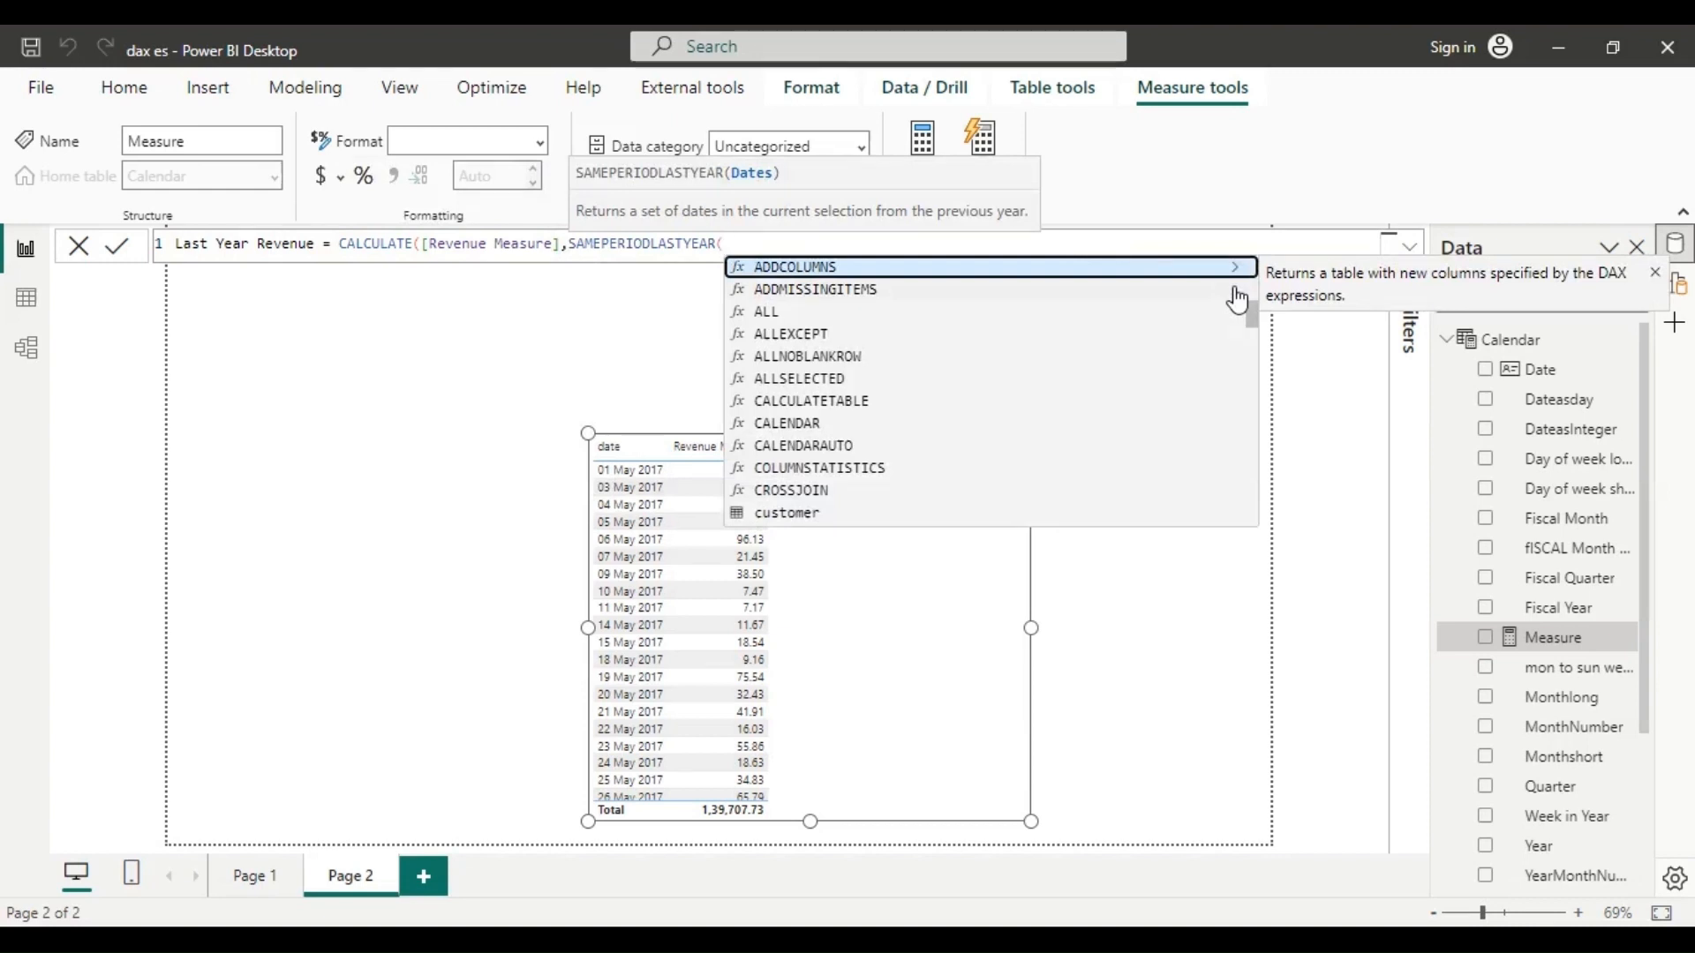
type("ca")
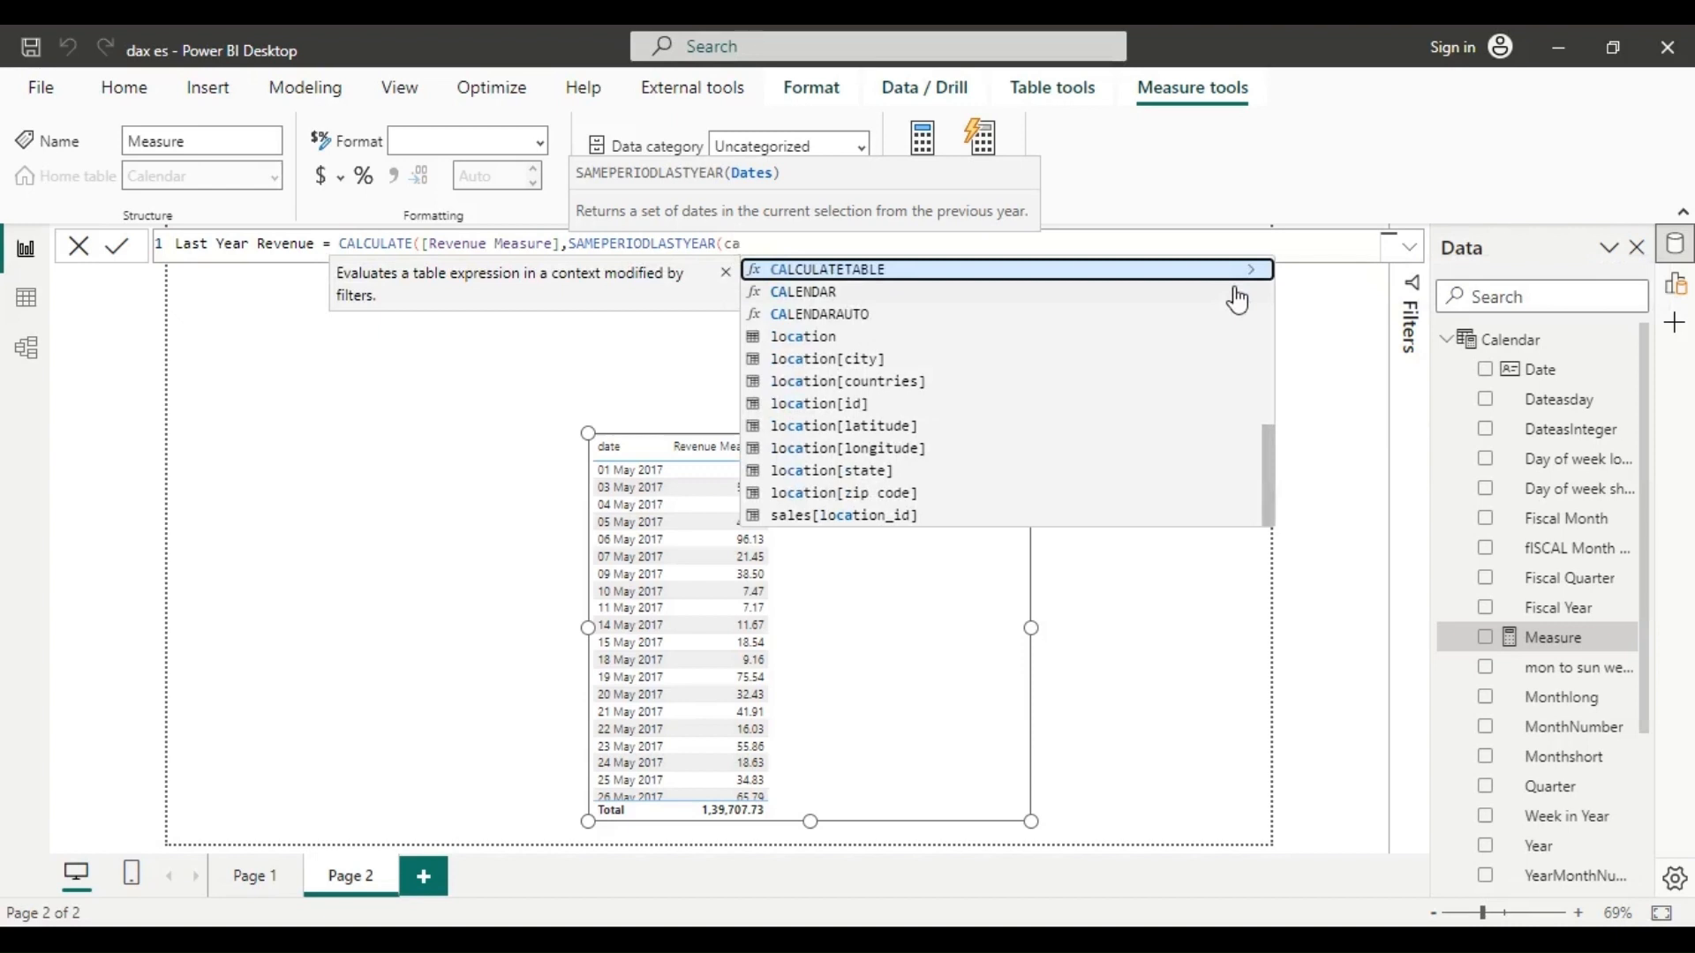
type("l")
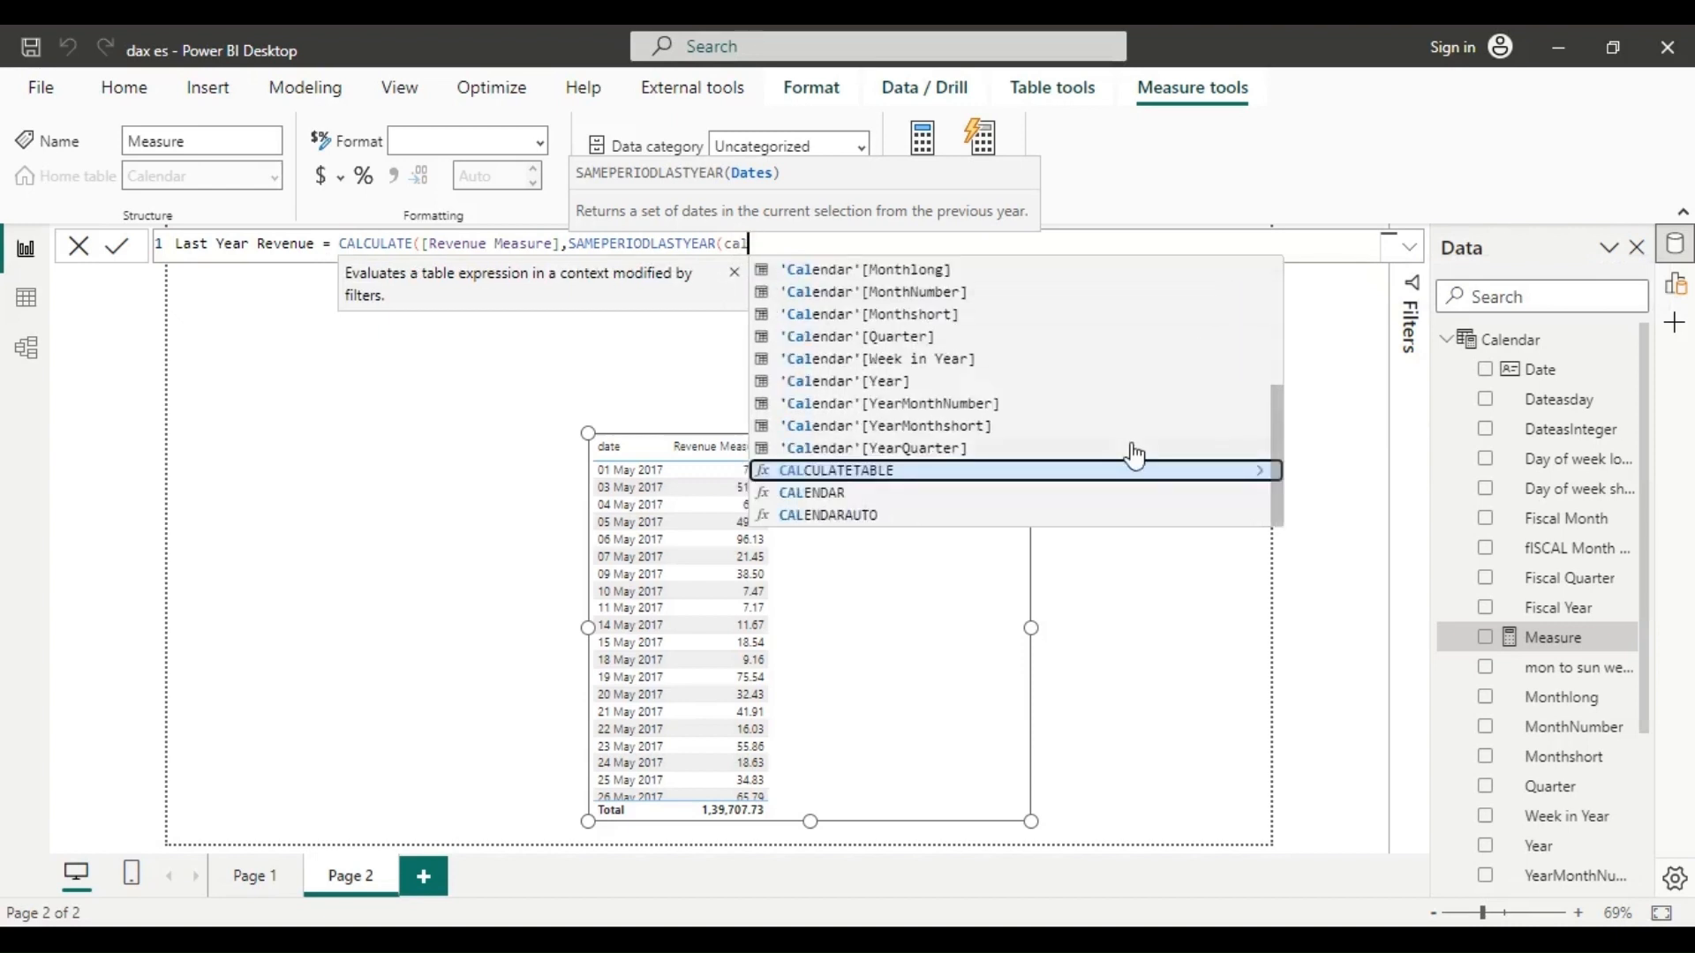
scroll(1135, 454, "up", 4)
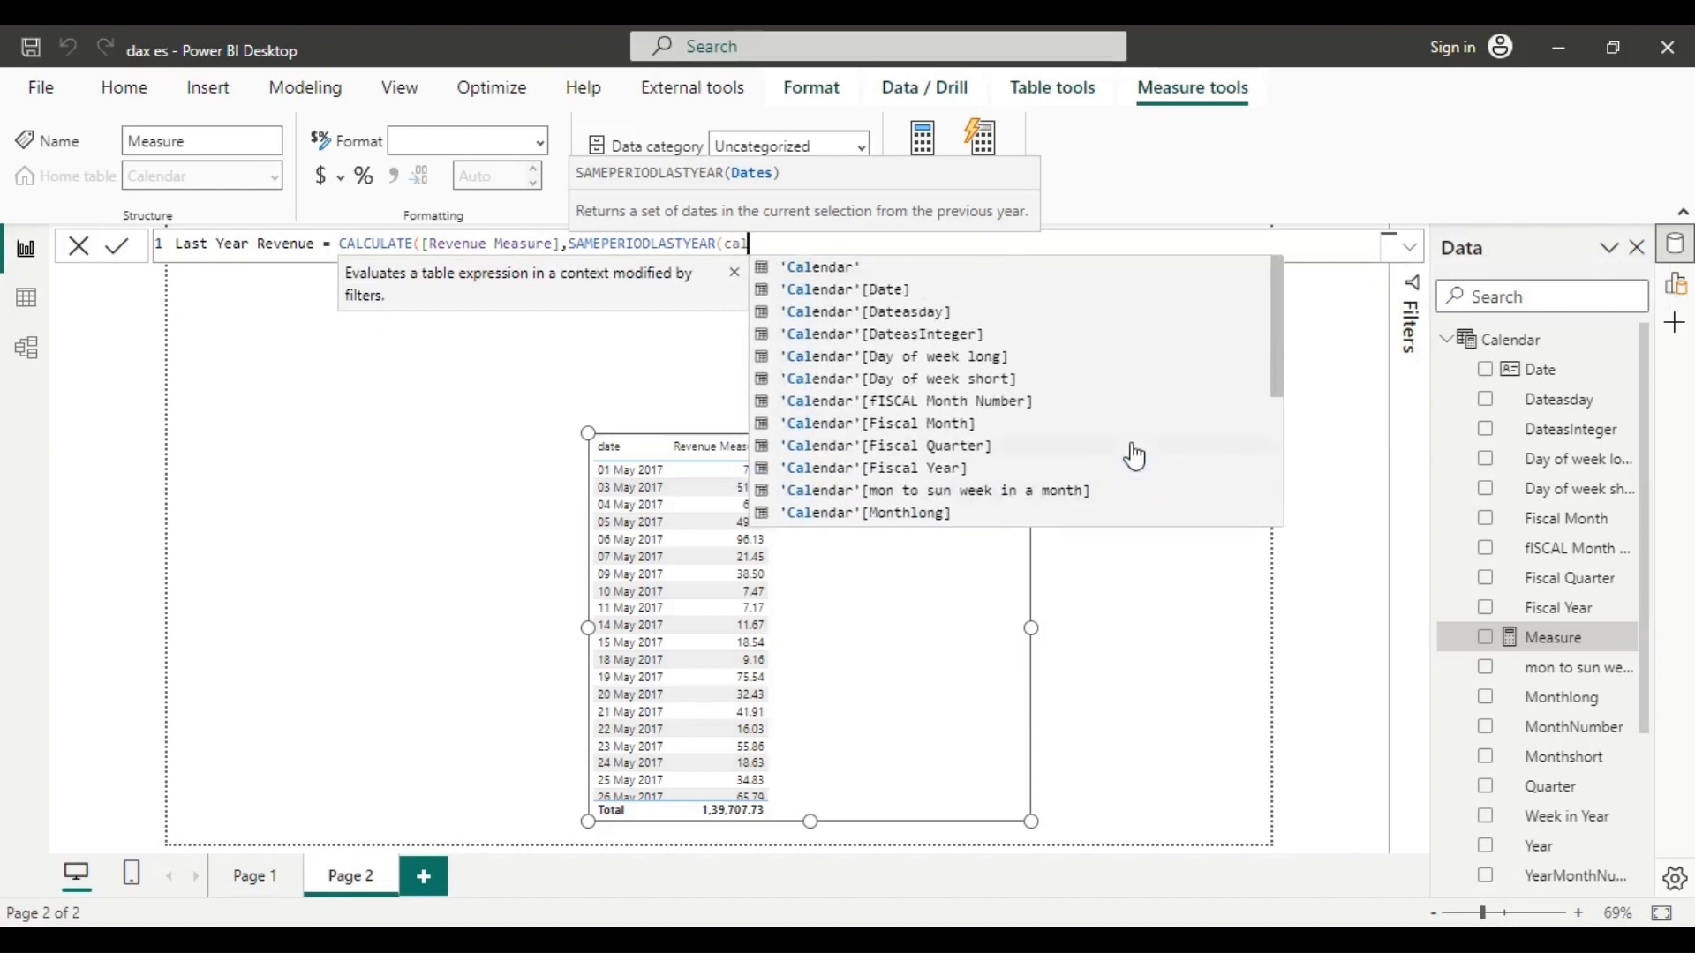
left_click(953, 290)
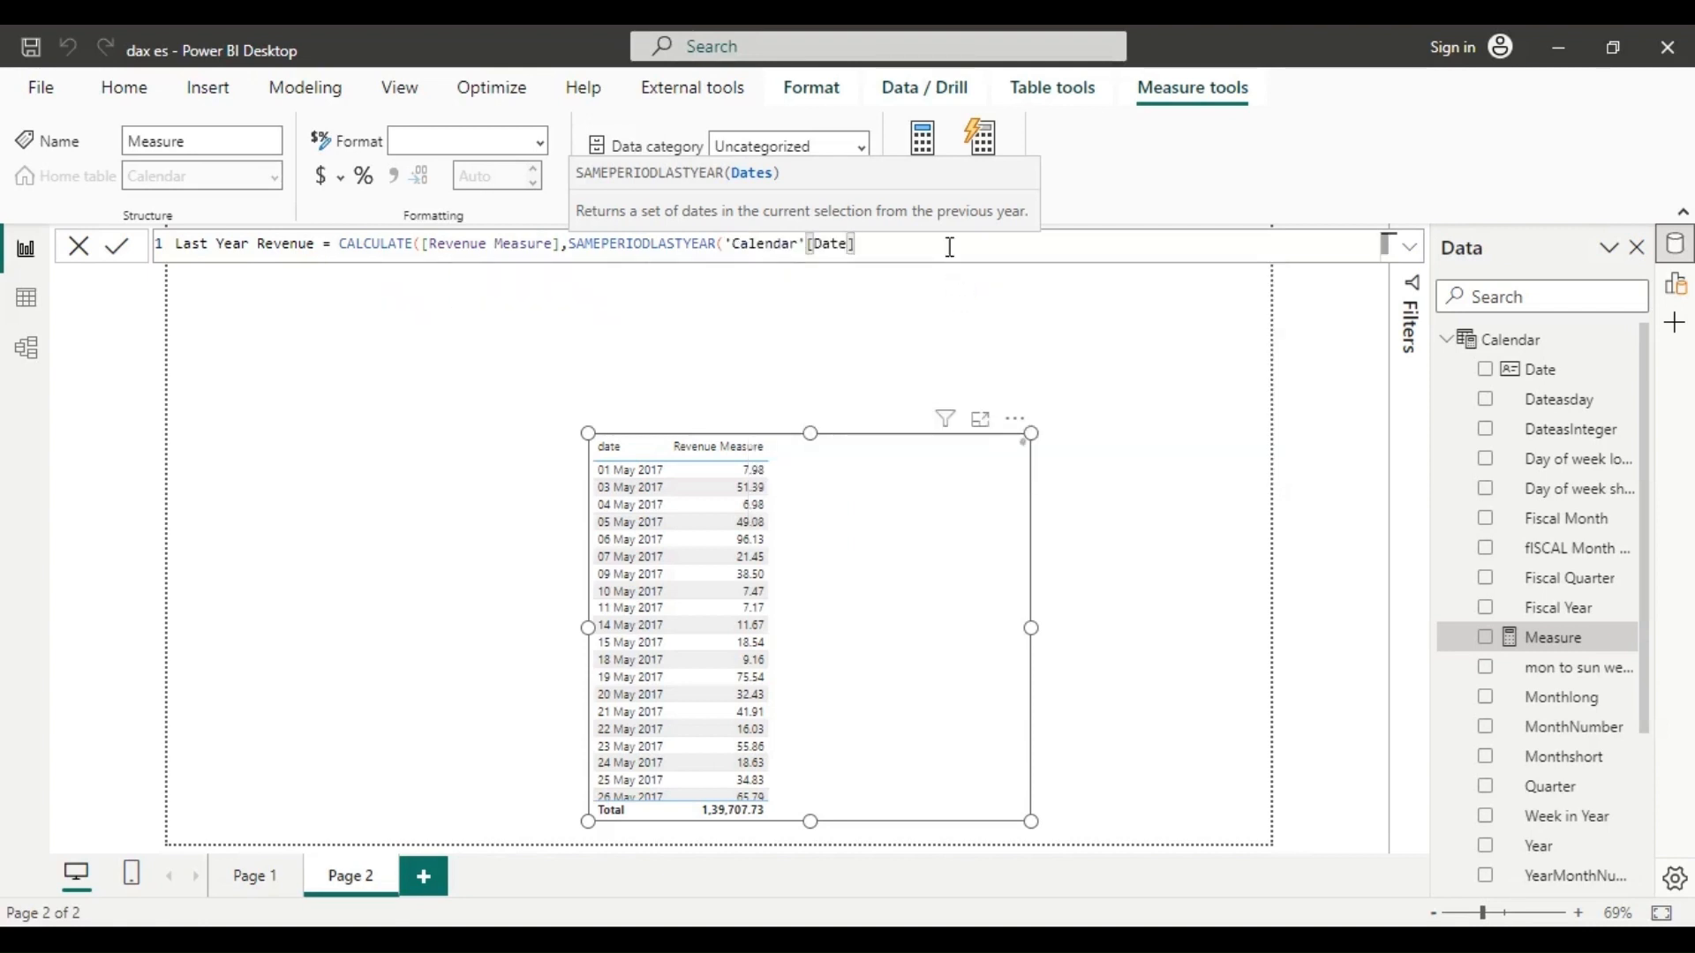
type(")")
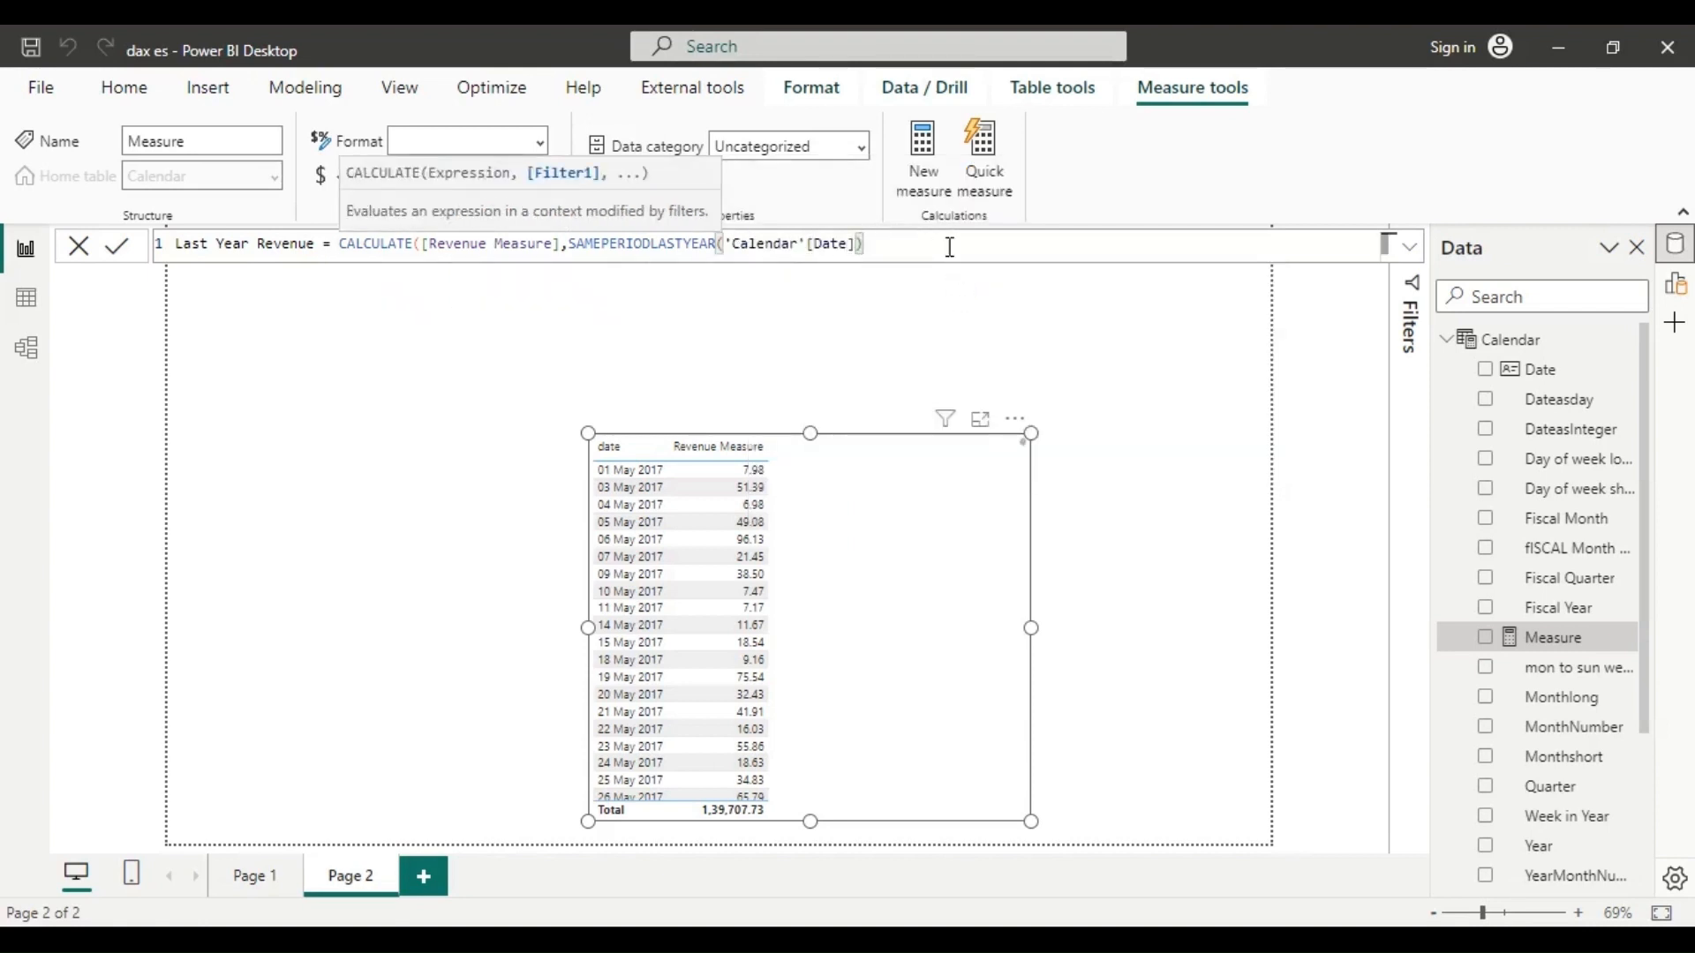
type(")")
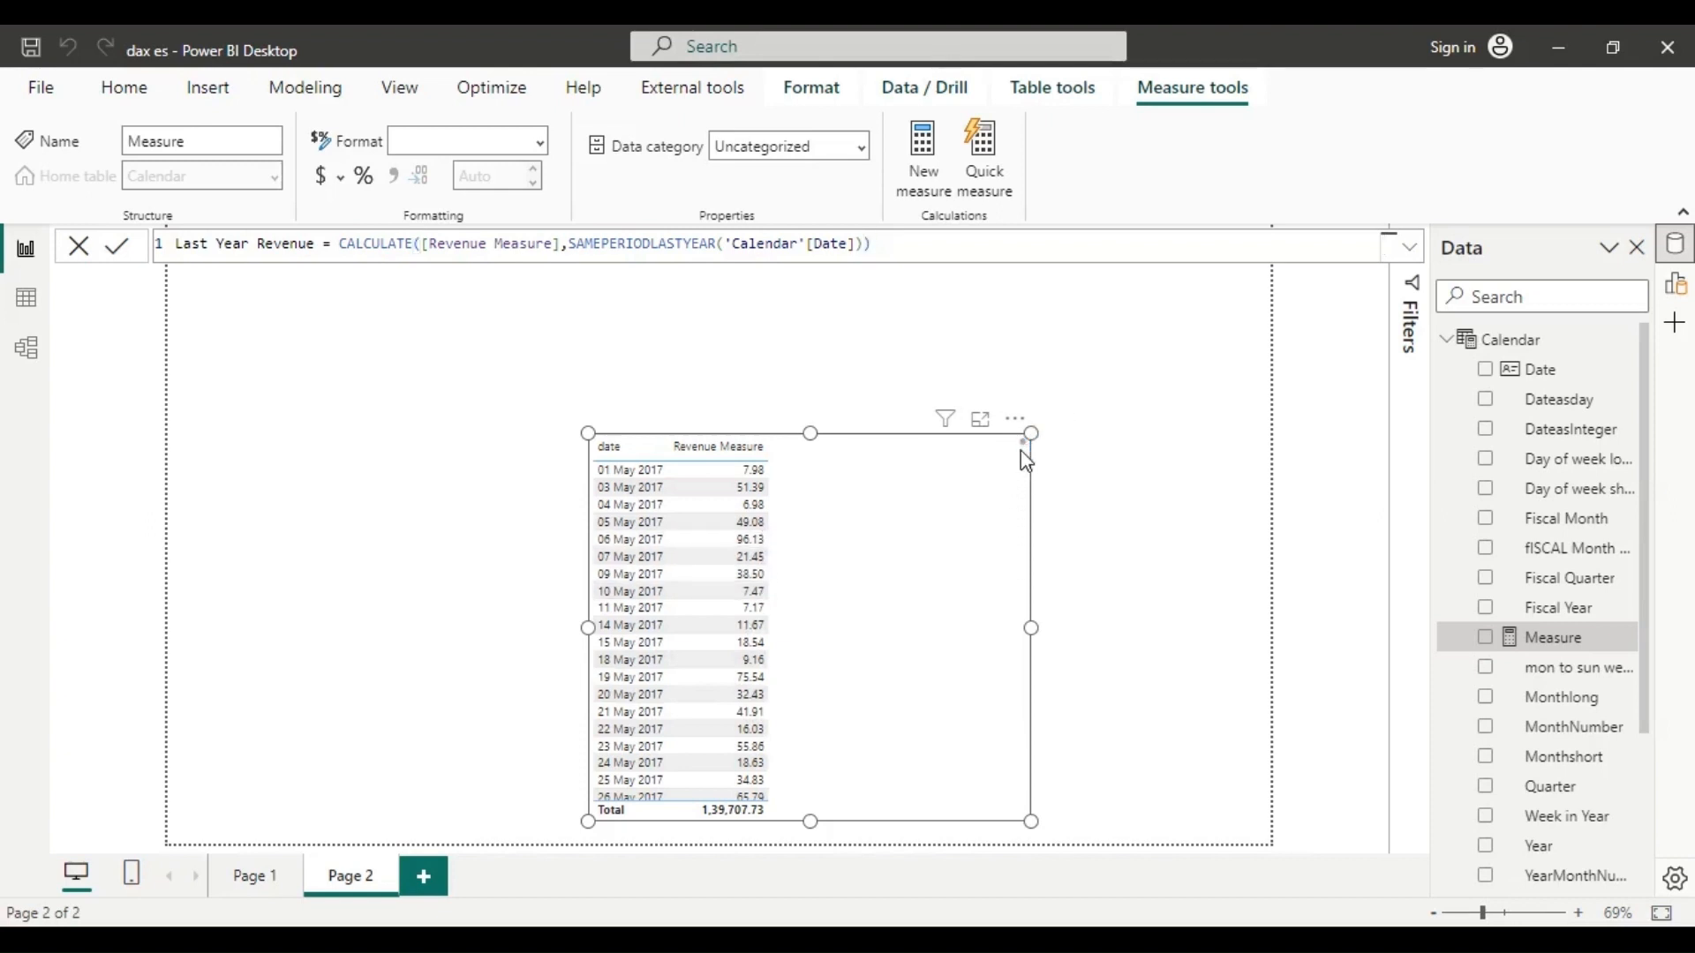
key("Return")
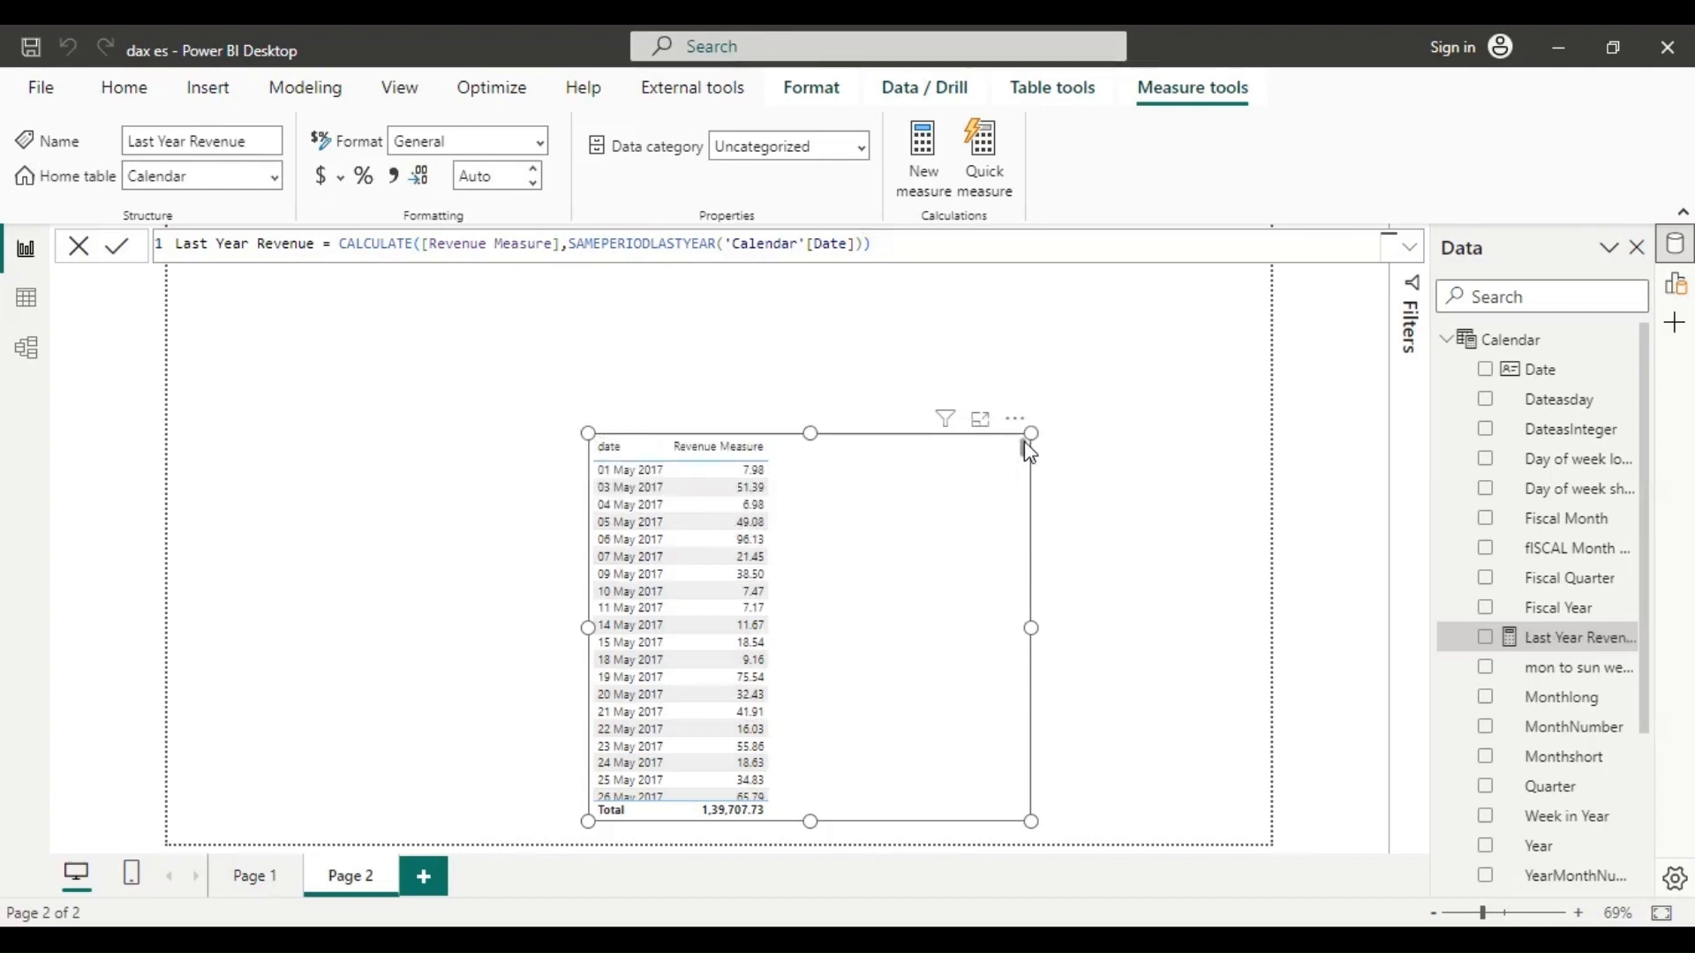
Widen the revenue table visual almost to the page's right edge and review its rows from 2017 into April 2018.
left_click_drag(1025, 442, 1257, 629)
scroll(1044, 588, "up", 2)
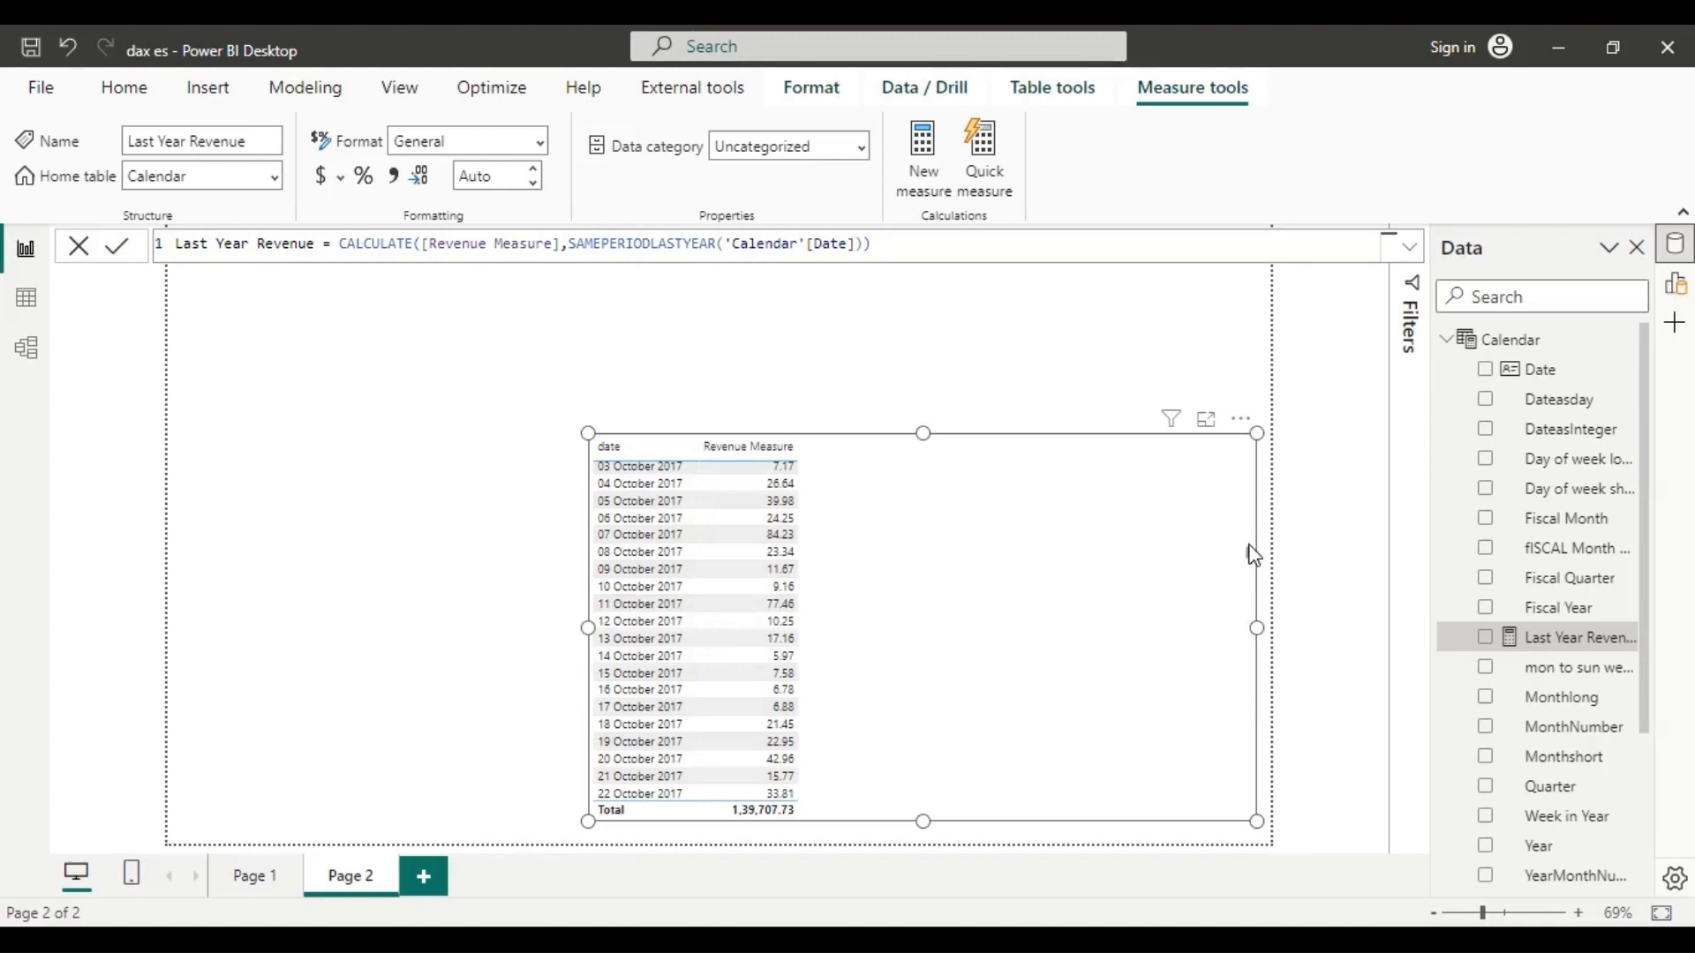
scroll(1253, 554, "up", 4)
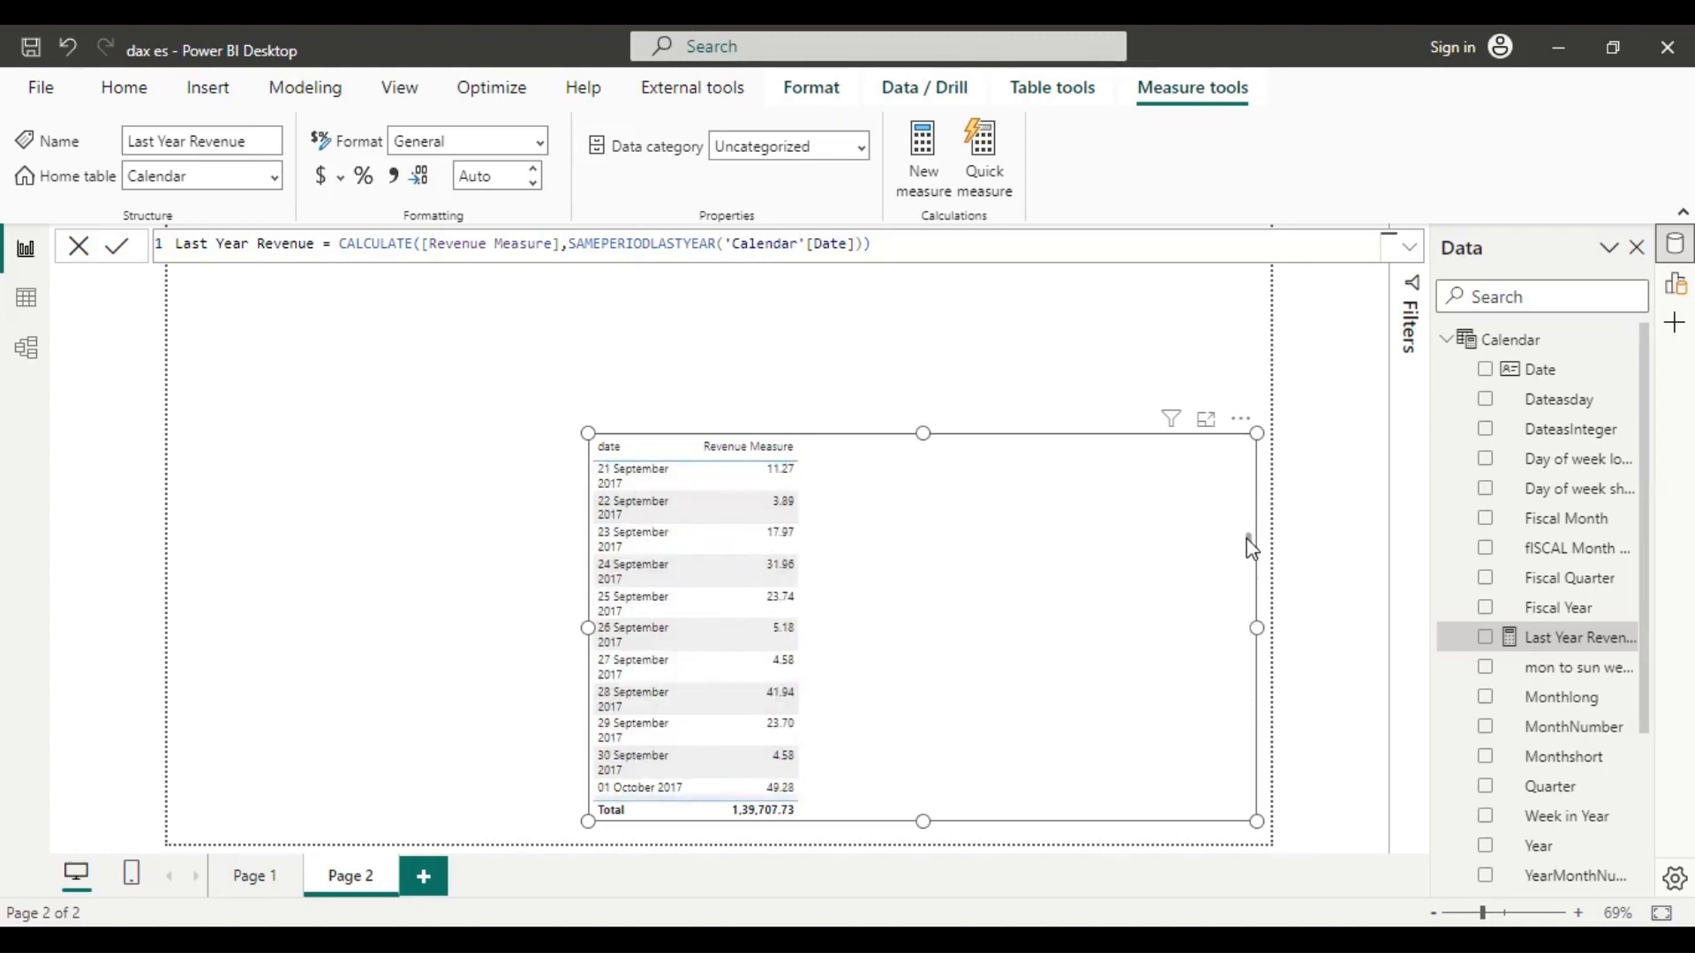
left_click_drag(1251, 548, 1237, 663)
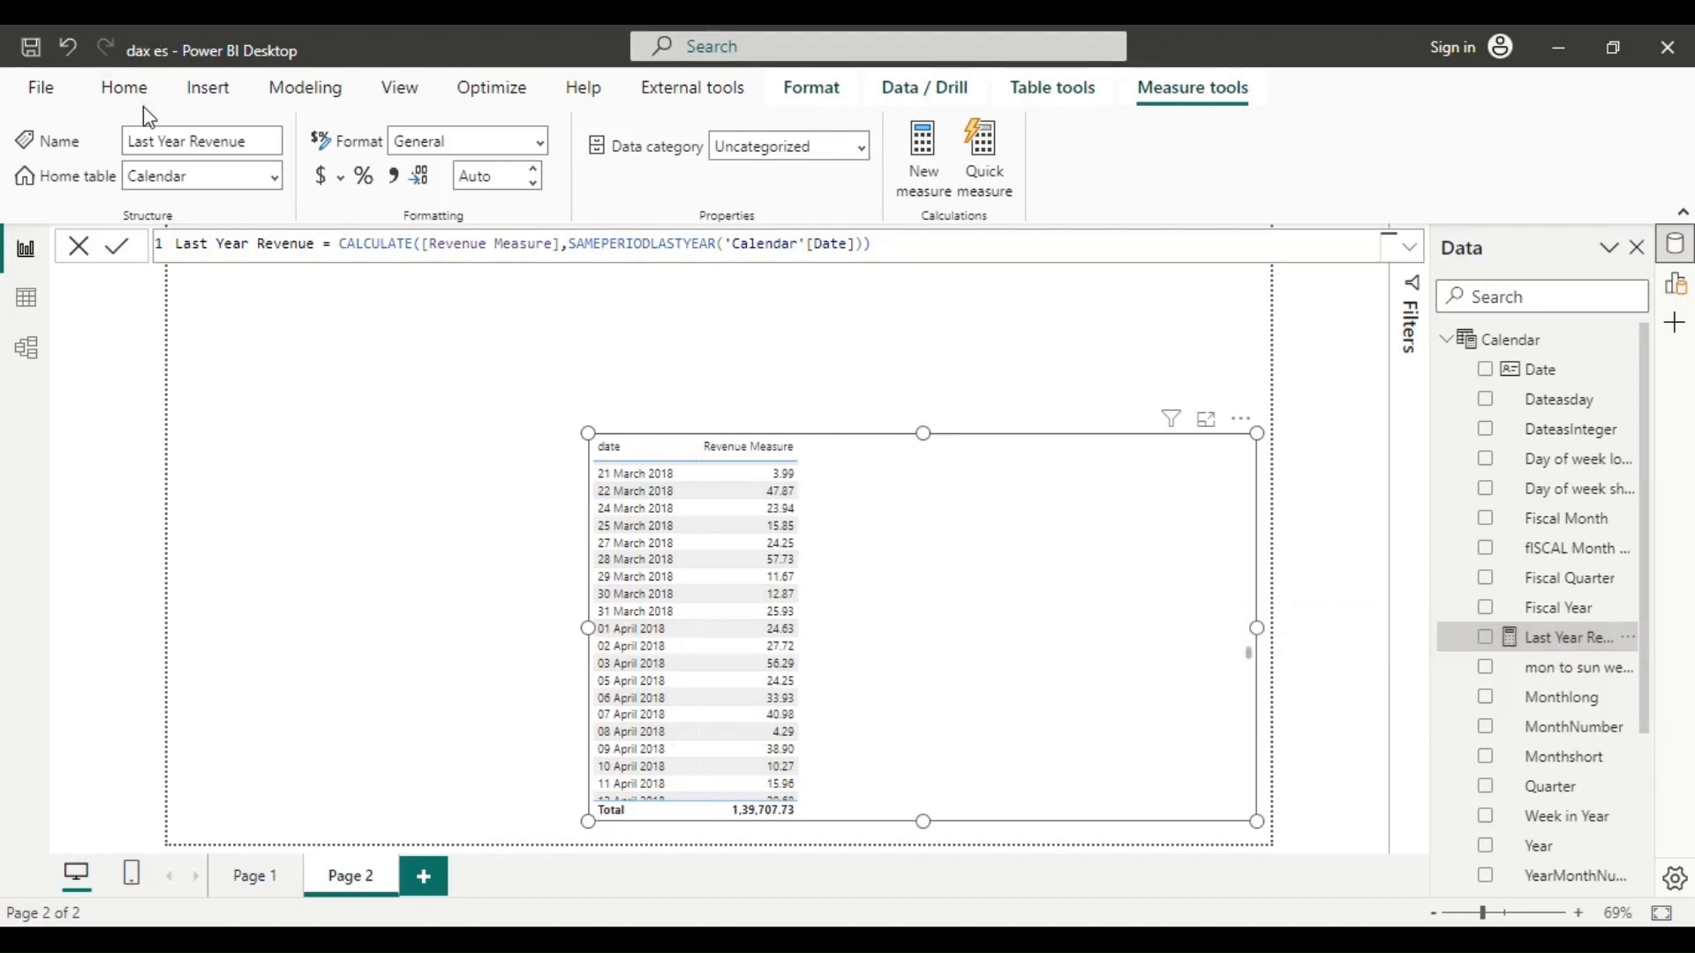
Set the Last Year Revenue measure's home table to sales and collapse the Calendar table's field list.
left_click(273, 177)
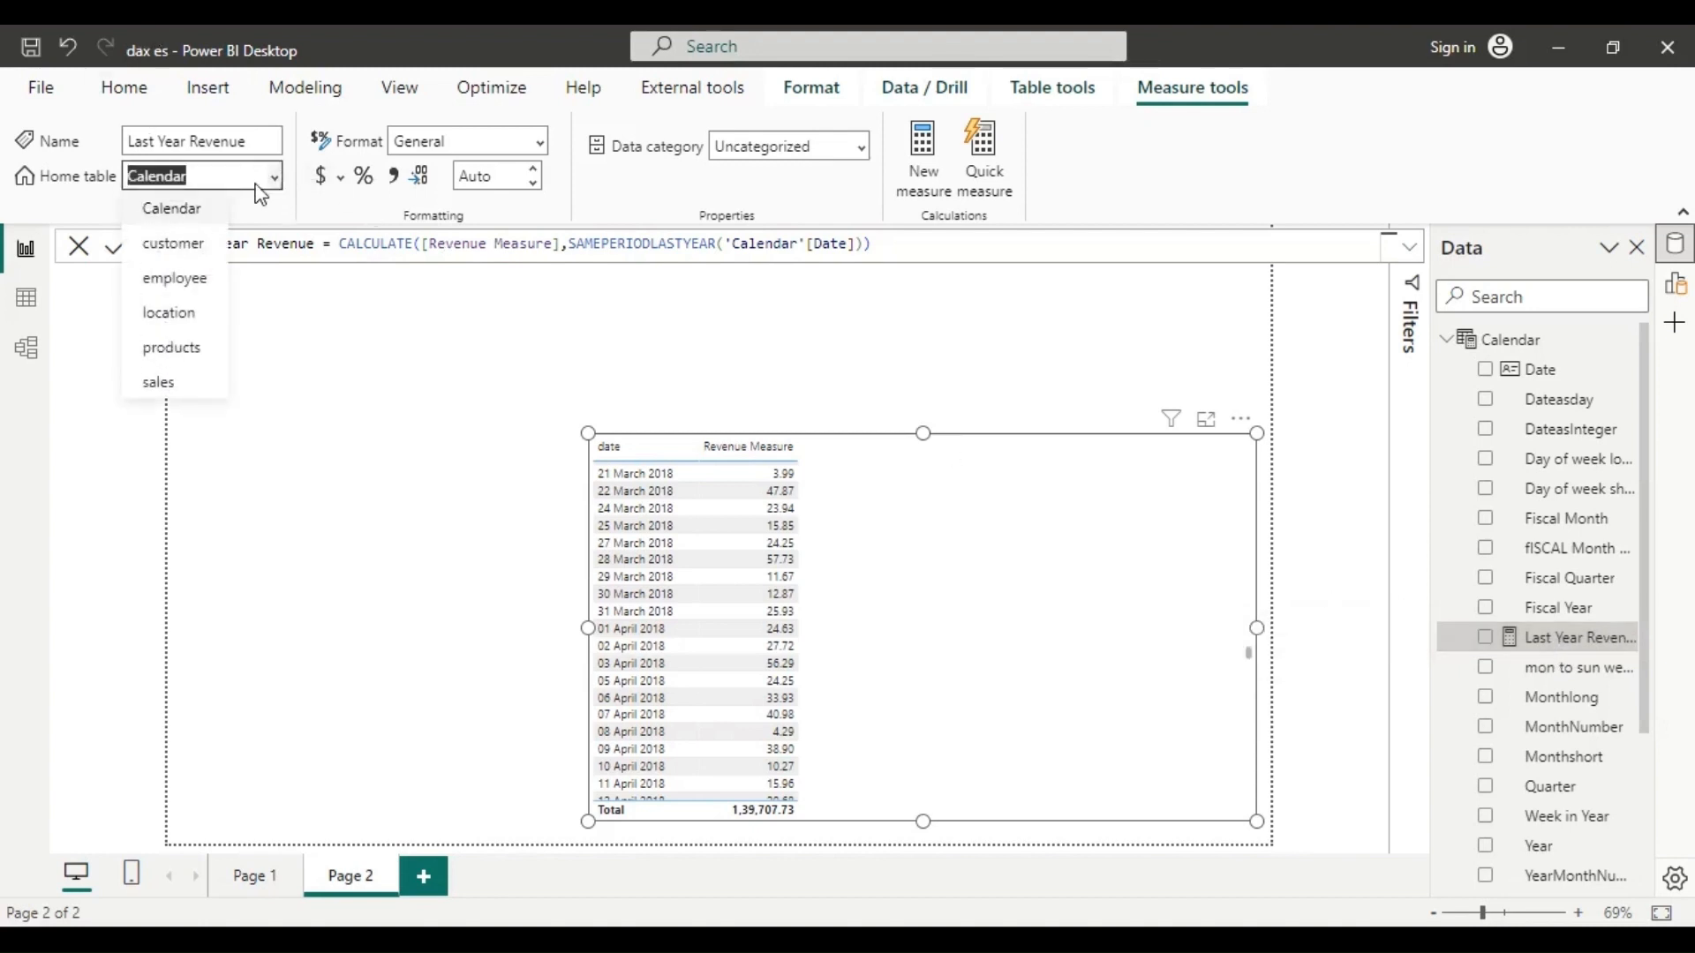
left_click(196, 388)
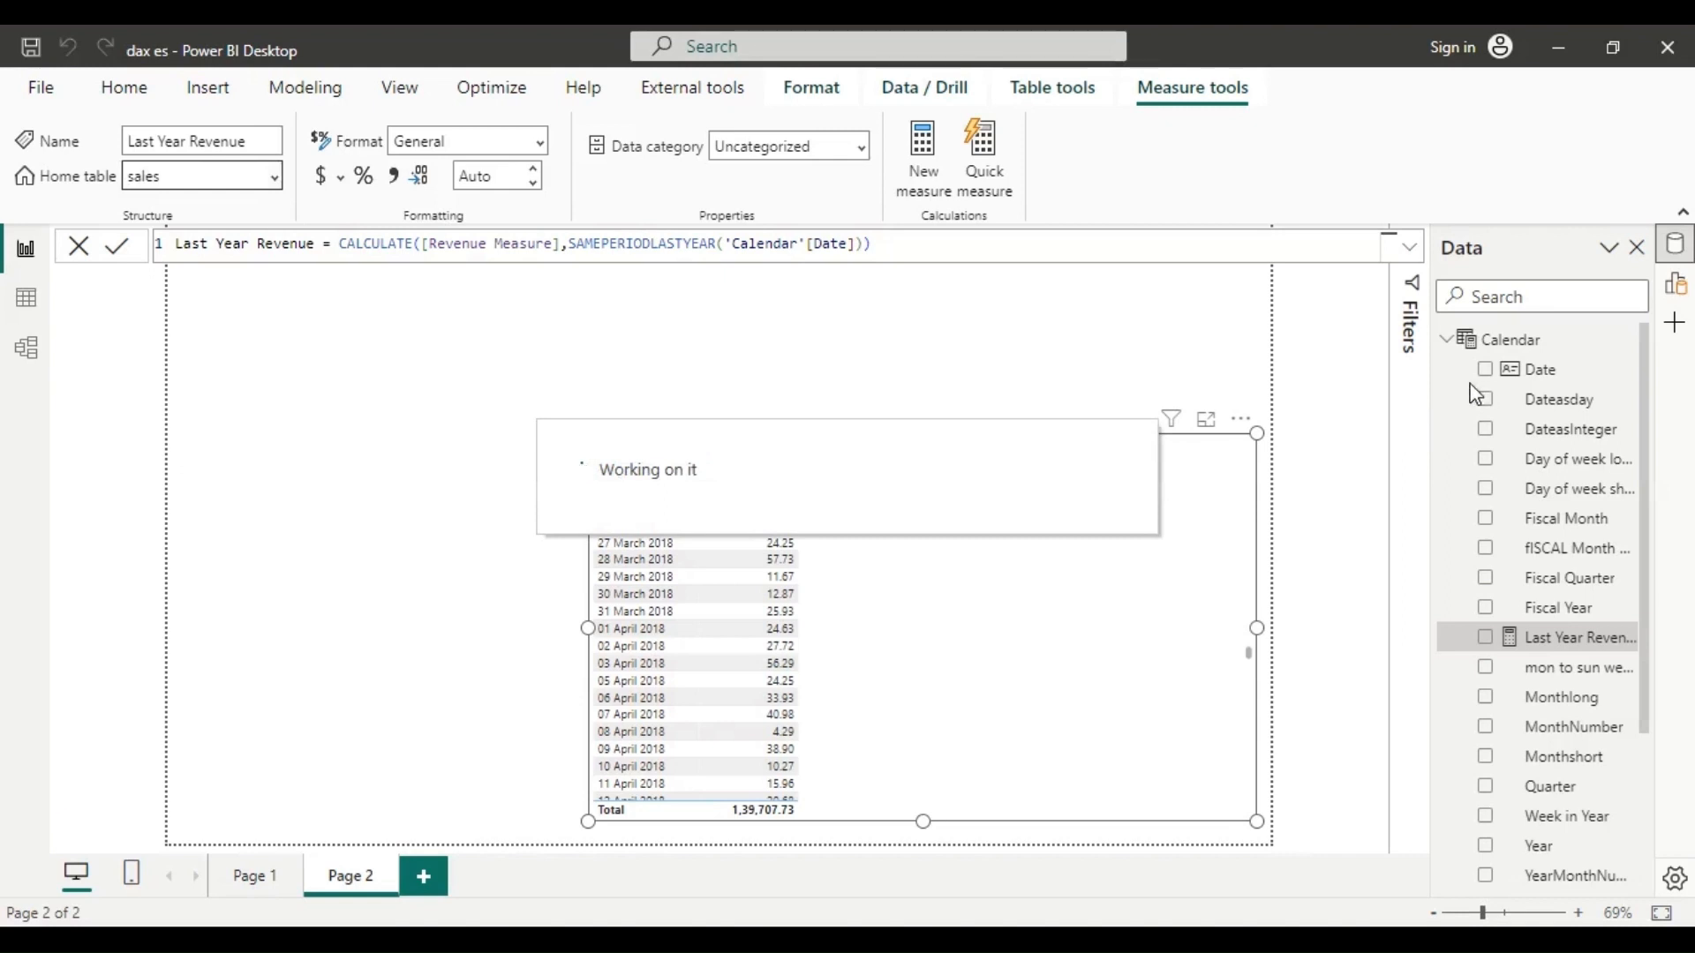
left_click(1446, 340)
left_click(957, 310)
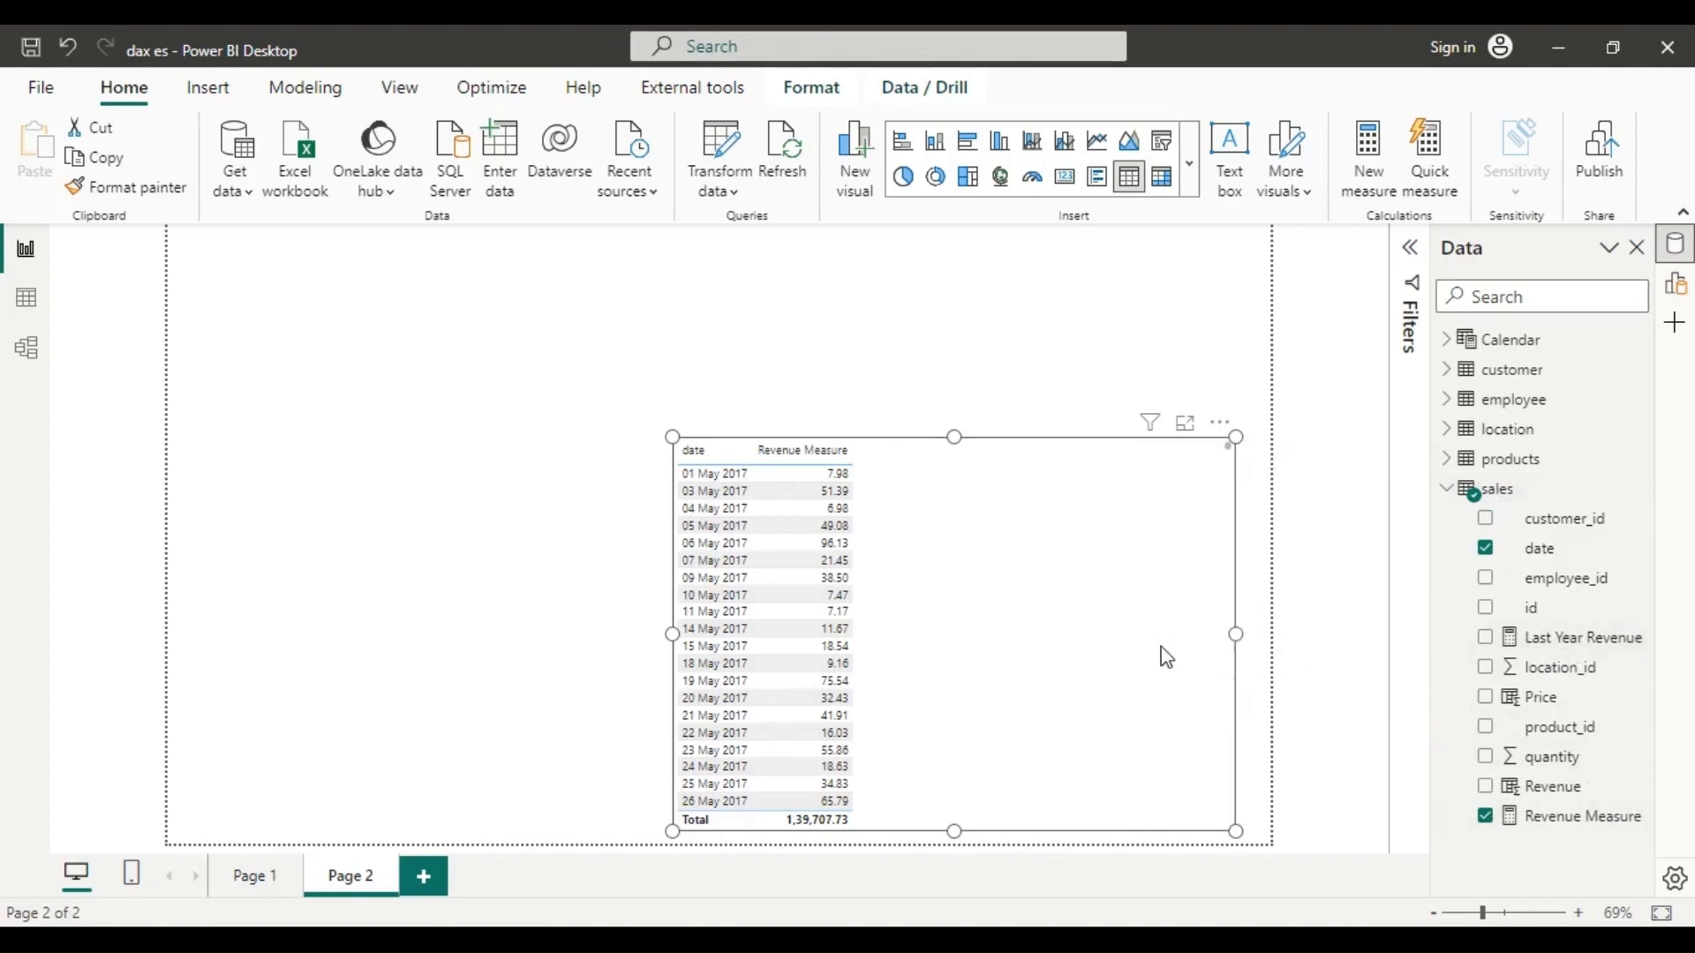
Replace the table visual's sales date column with Date from the Calendar table, placed before Revenue Measure.
left_click(1486, 548)
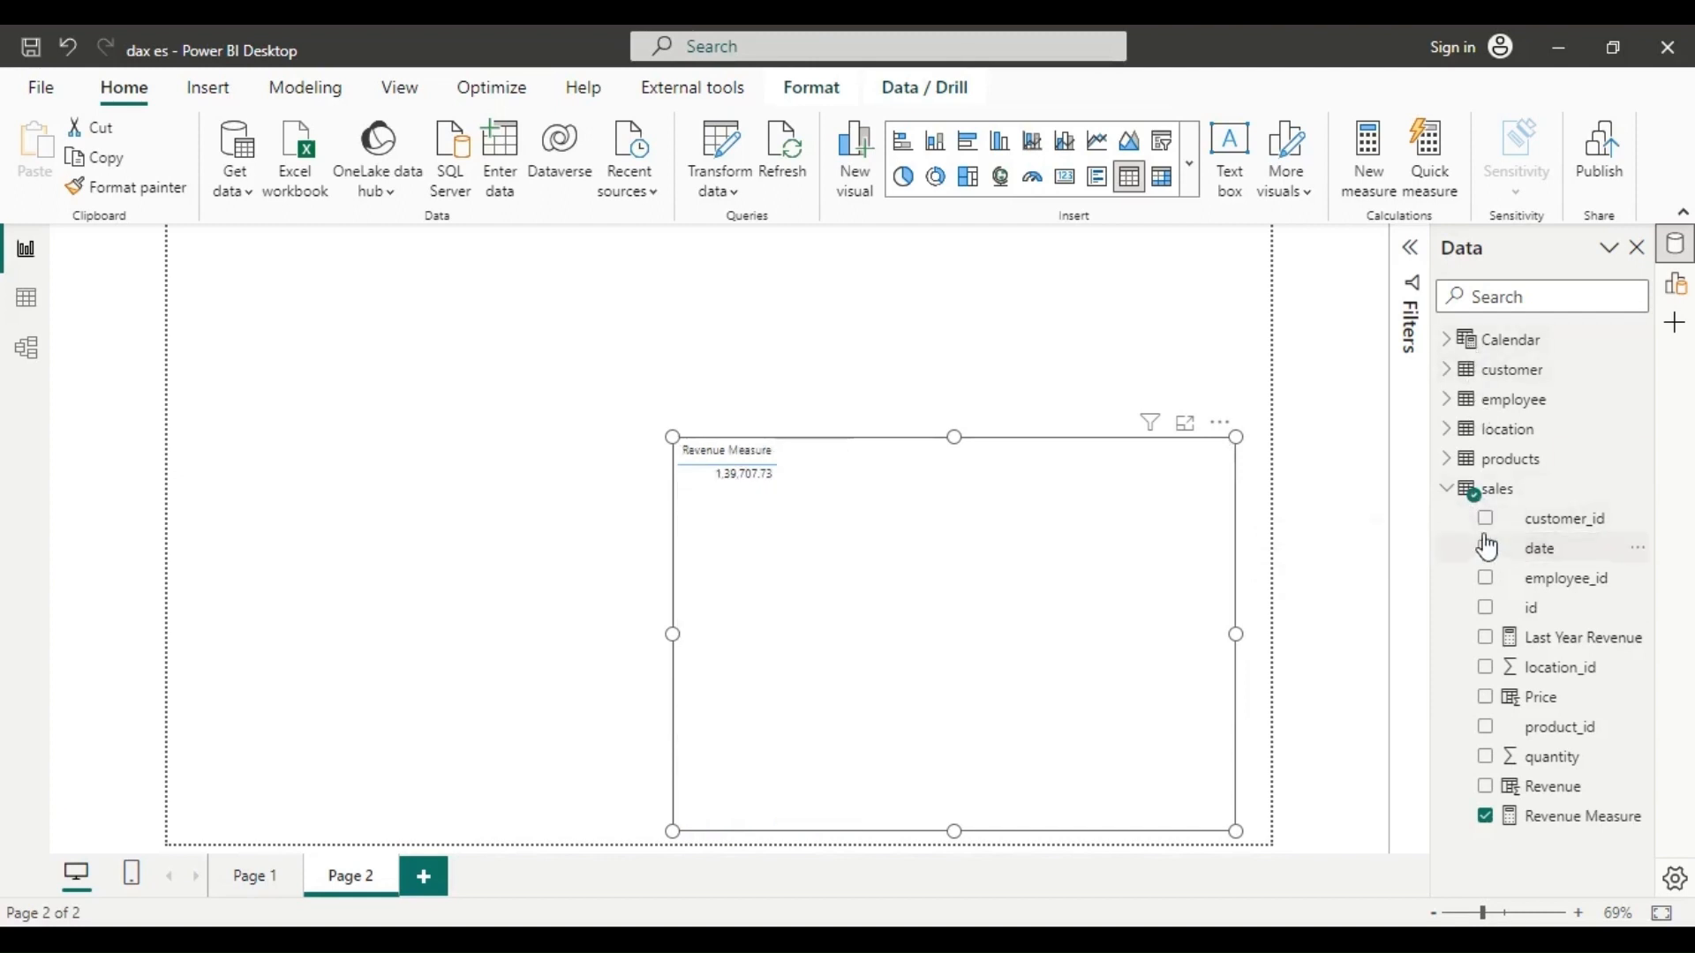
left_click(1447, 341)
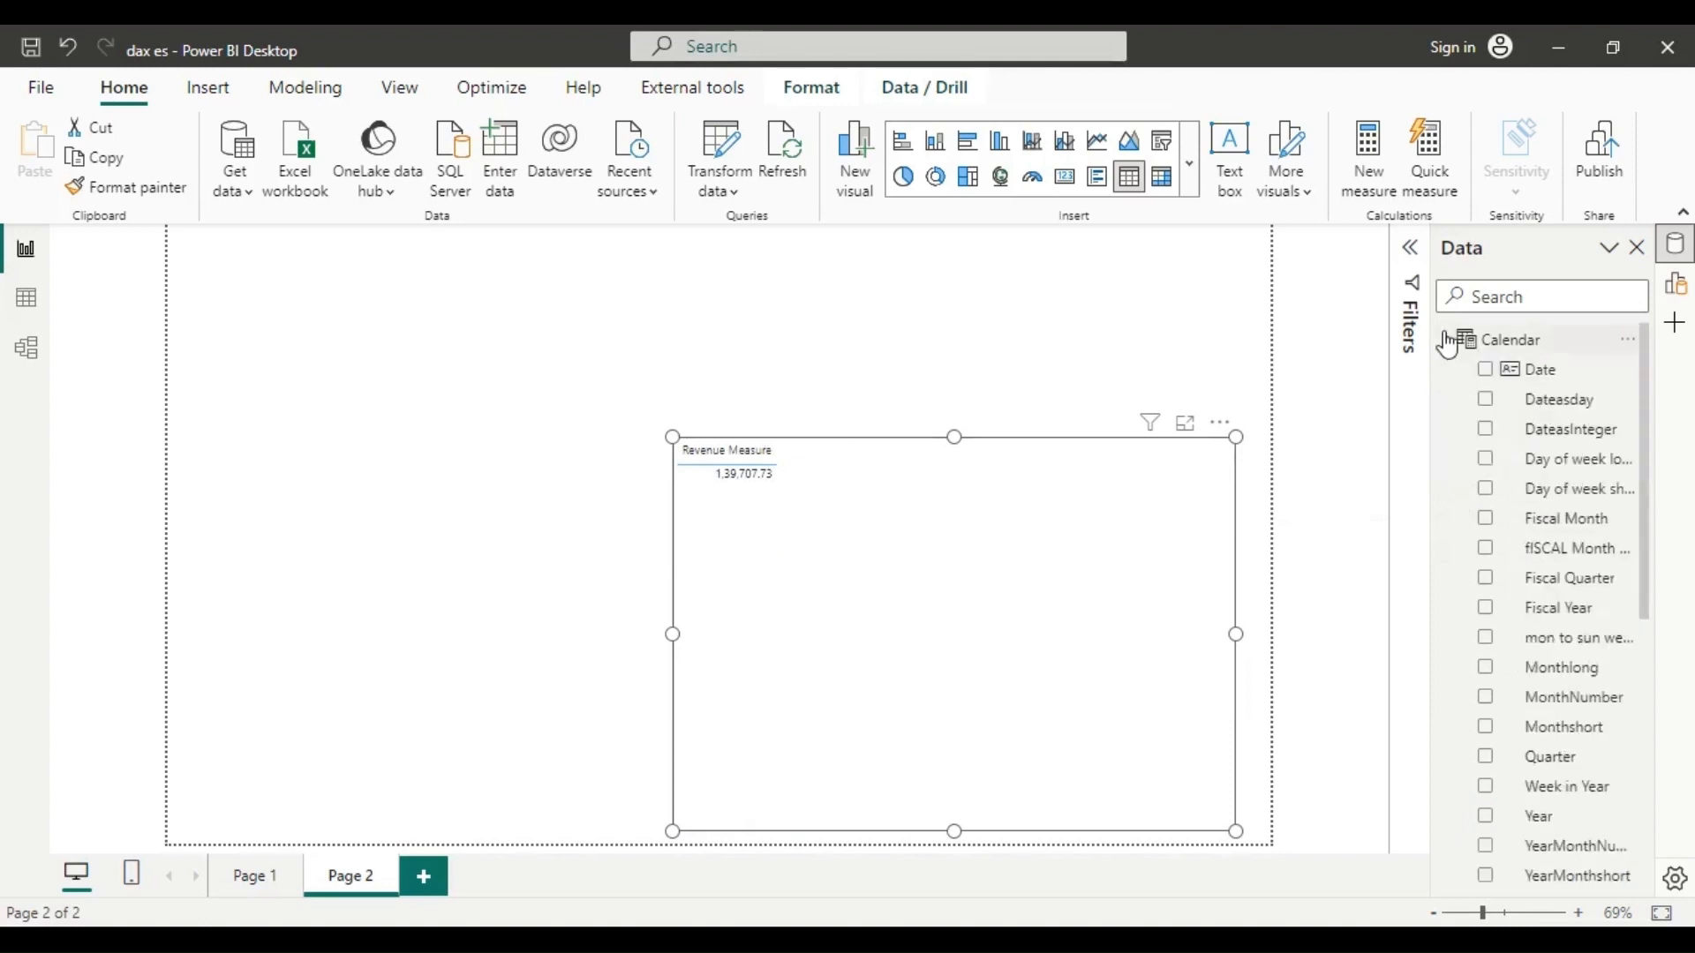
left_click_drag(1540, 369, 764, 517)
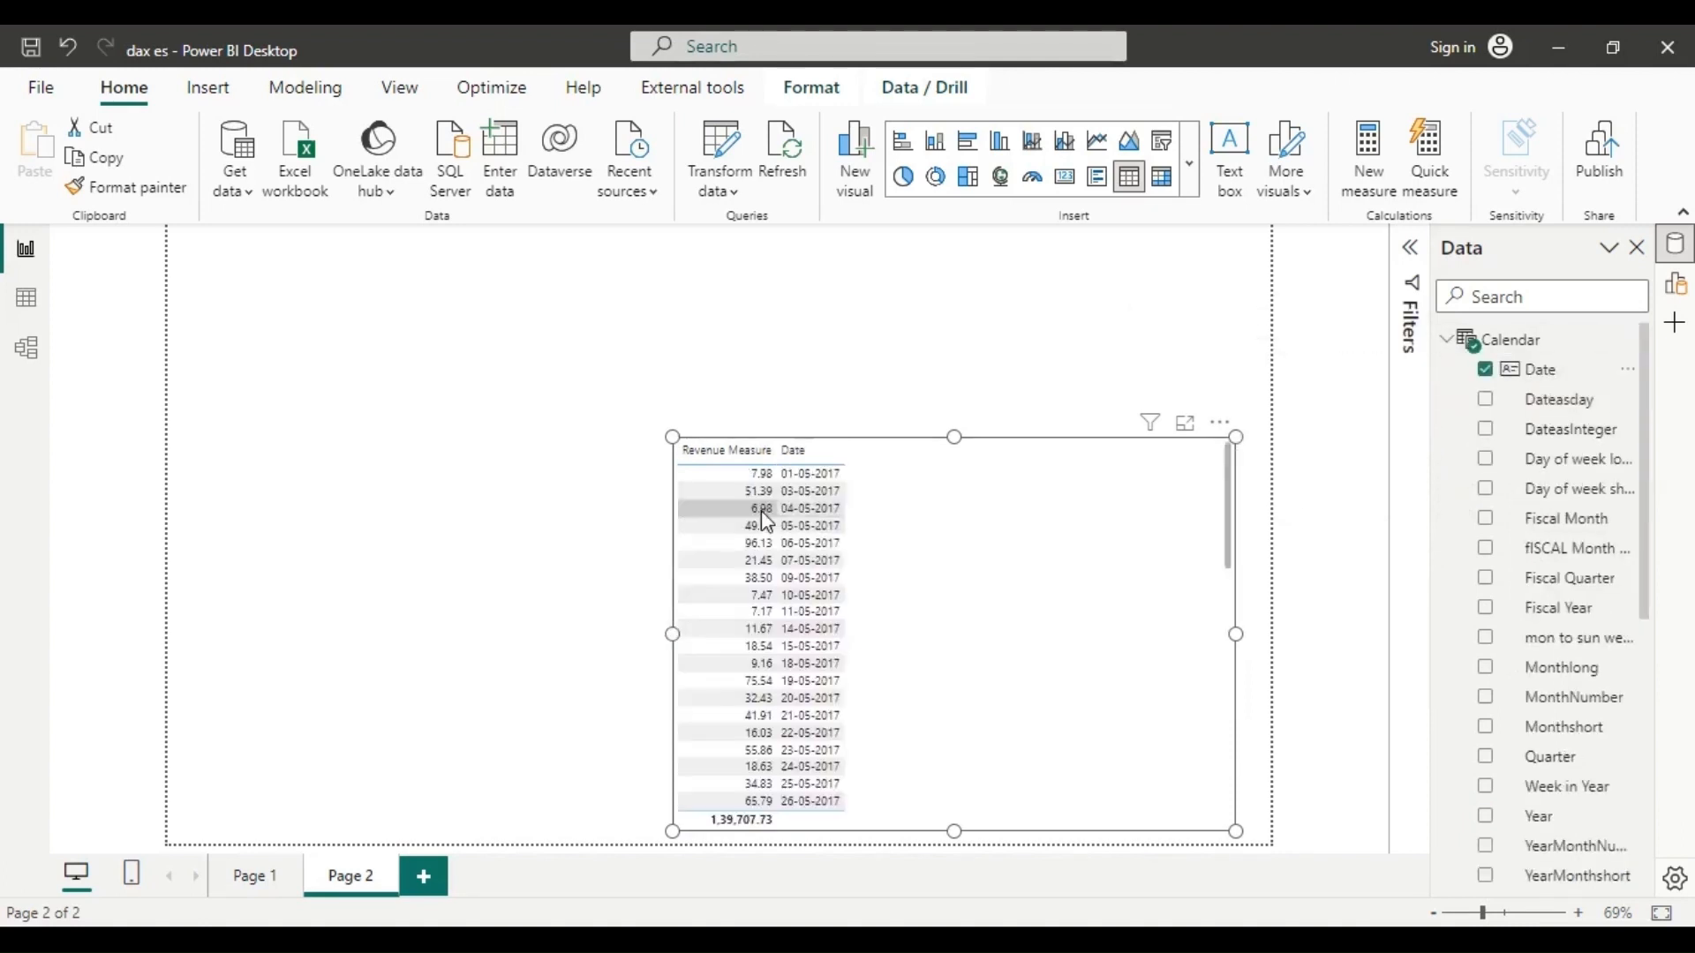
left_click(1668, 291)
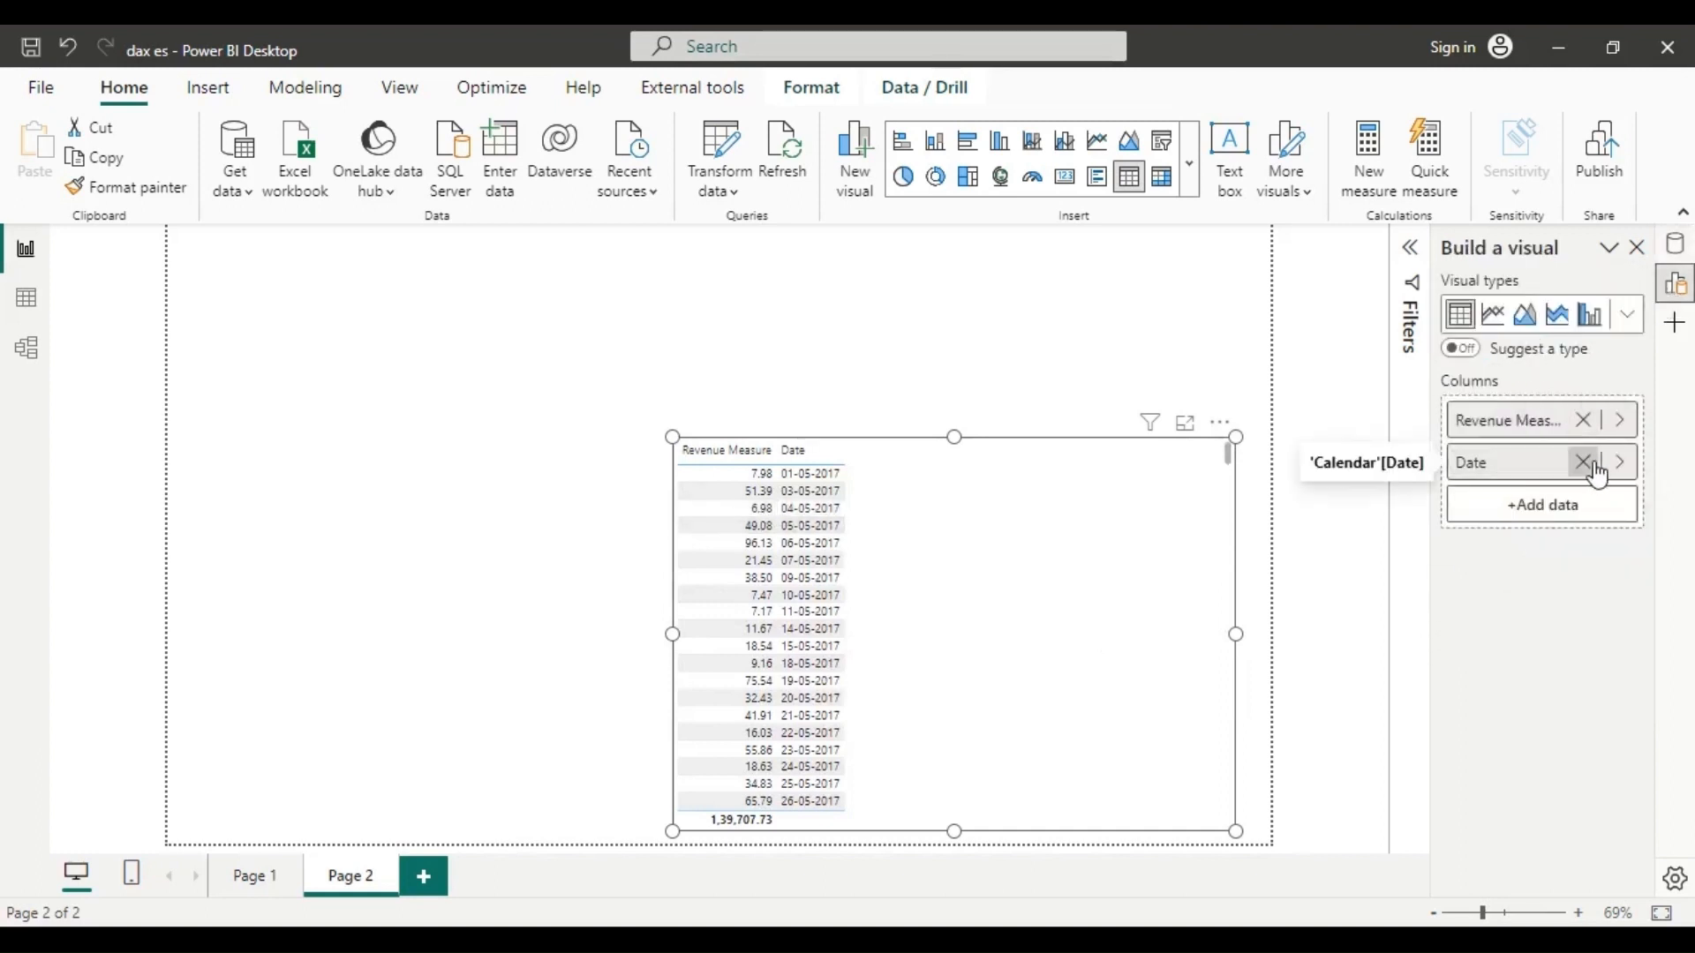
left_click_drag(1522, 463, 1525, 401)
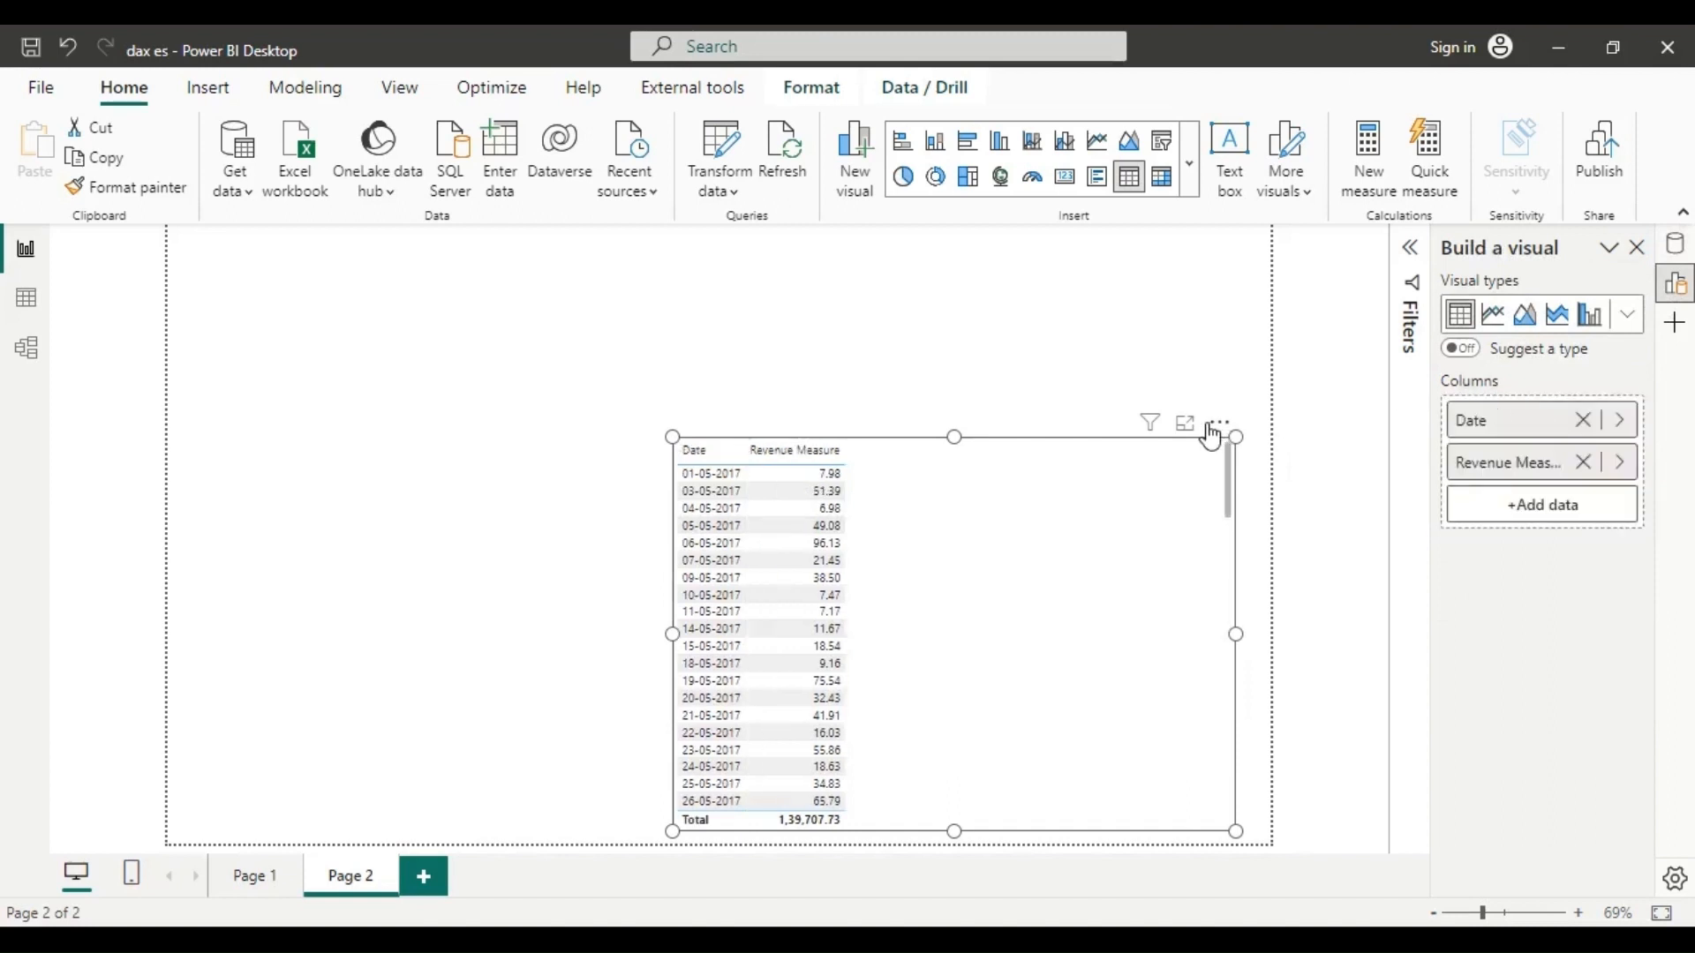
Add the Last Year Revenue measure from the sales table as a column in the table visual.
left_click(1680, 248)
scroll(1544, 807, "down", 4)
scroll(1545, 820, "up", 4)
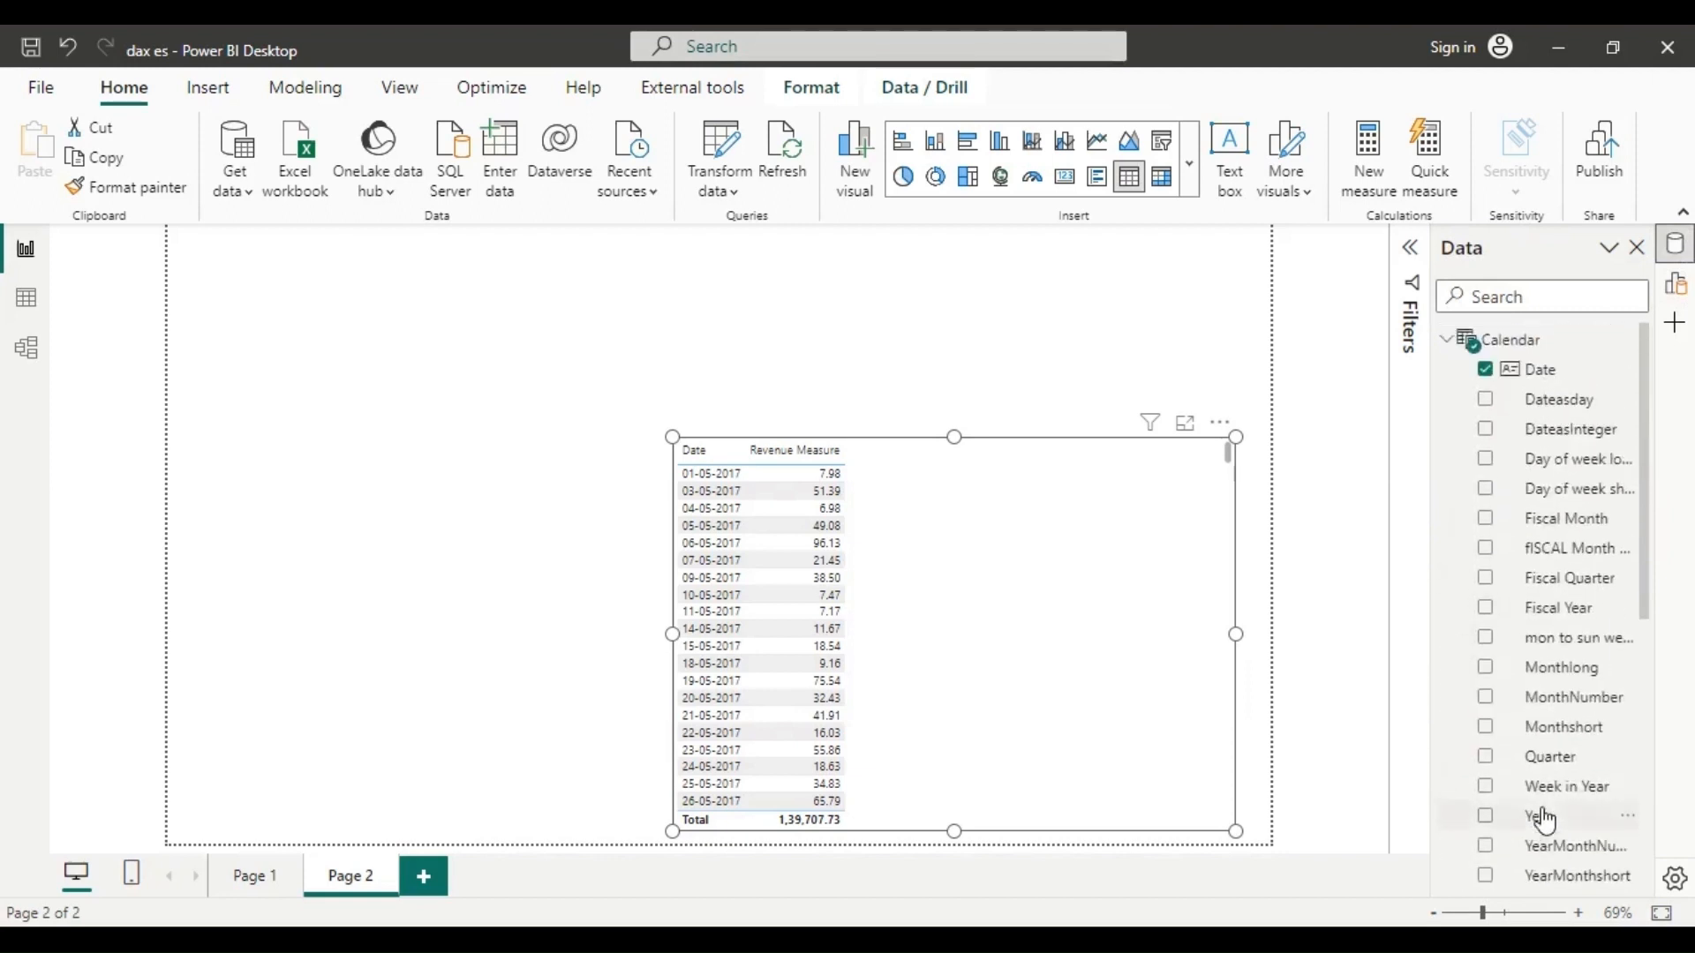
left_click(1448, 340)
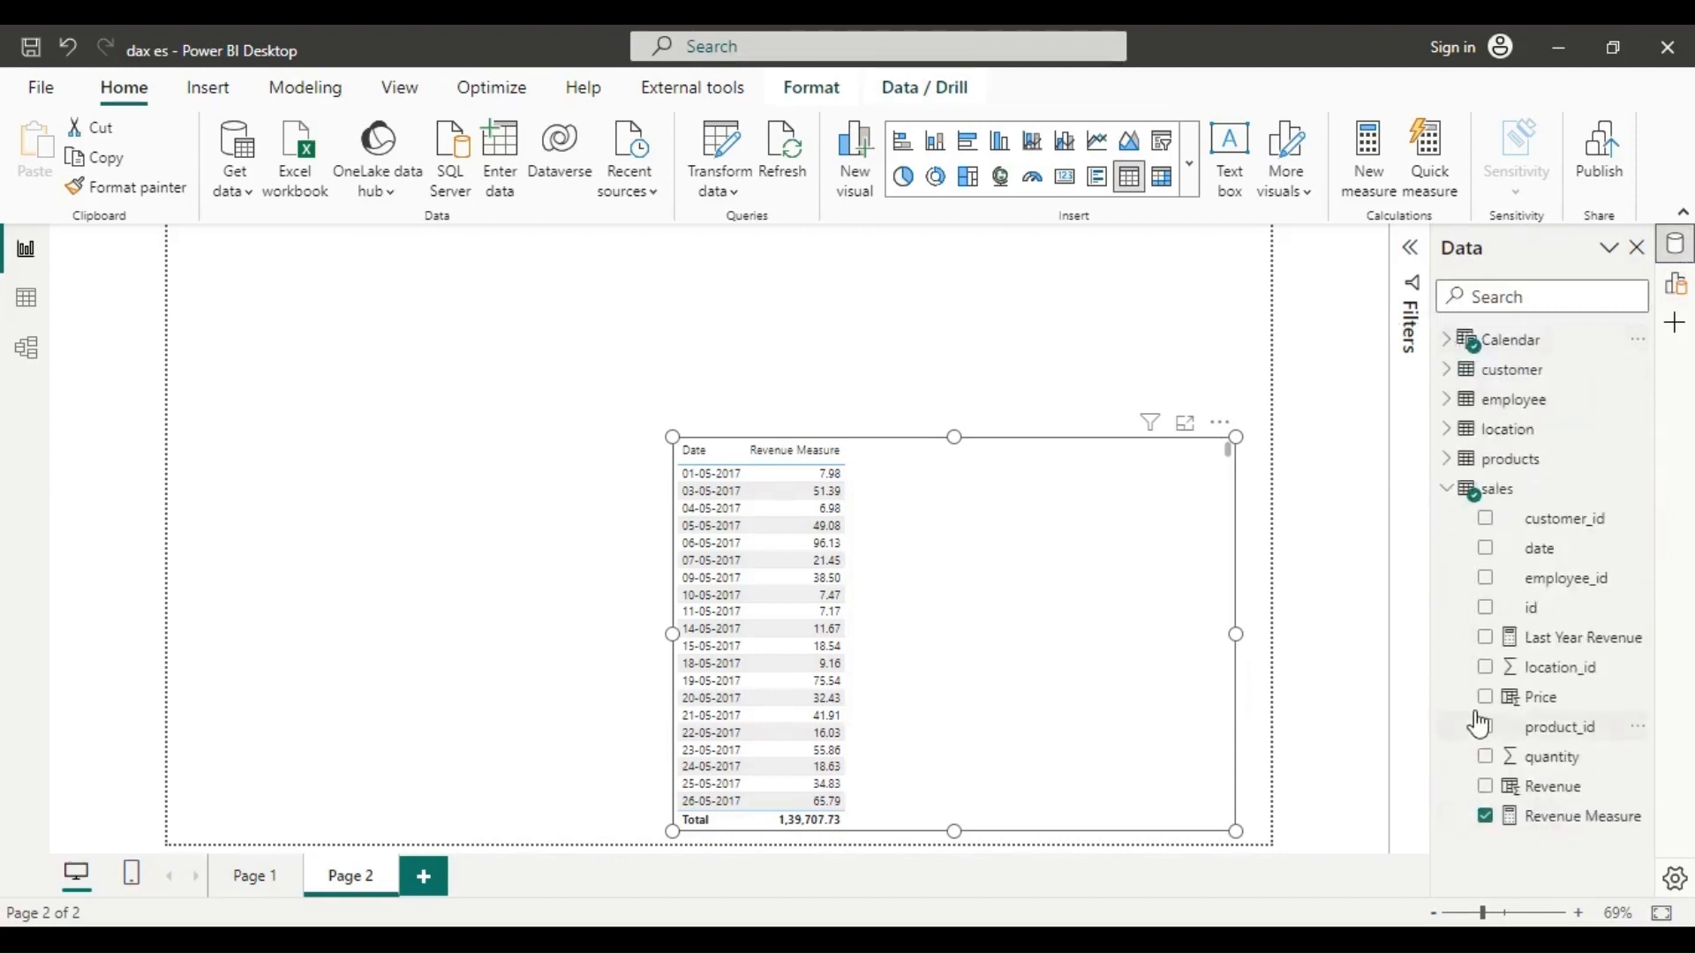
left_click_drag(1557, 638, 1099, 633)
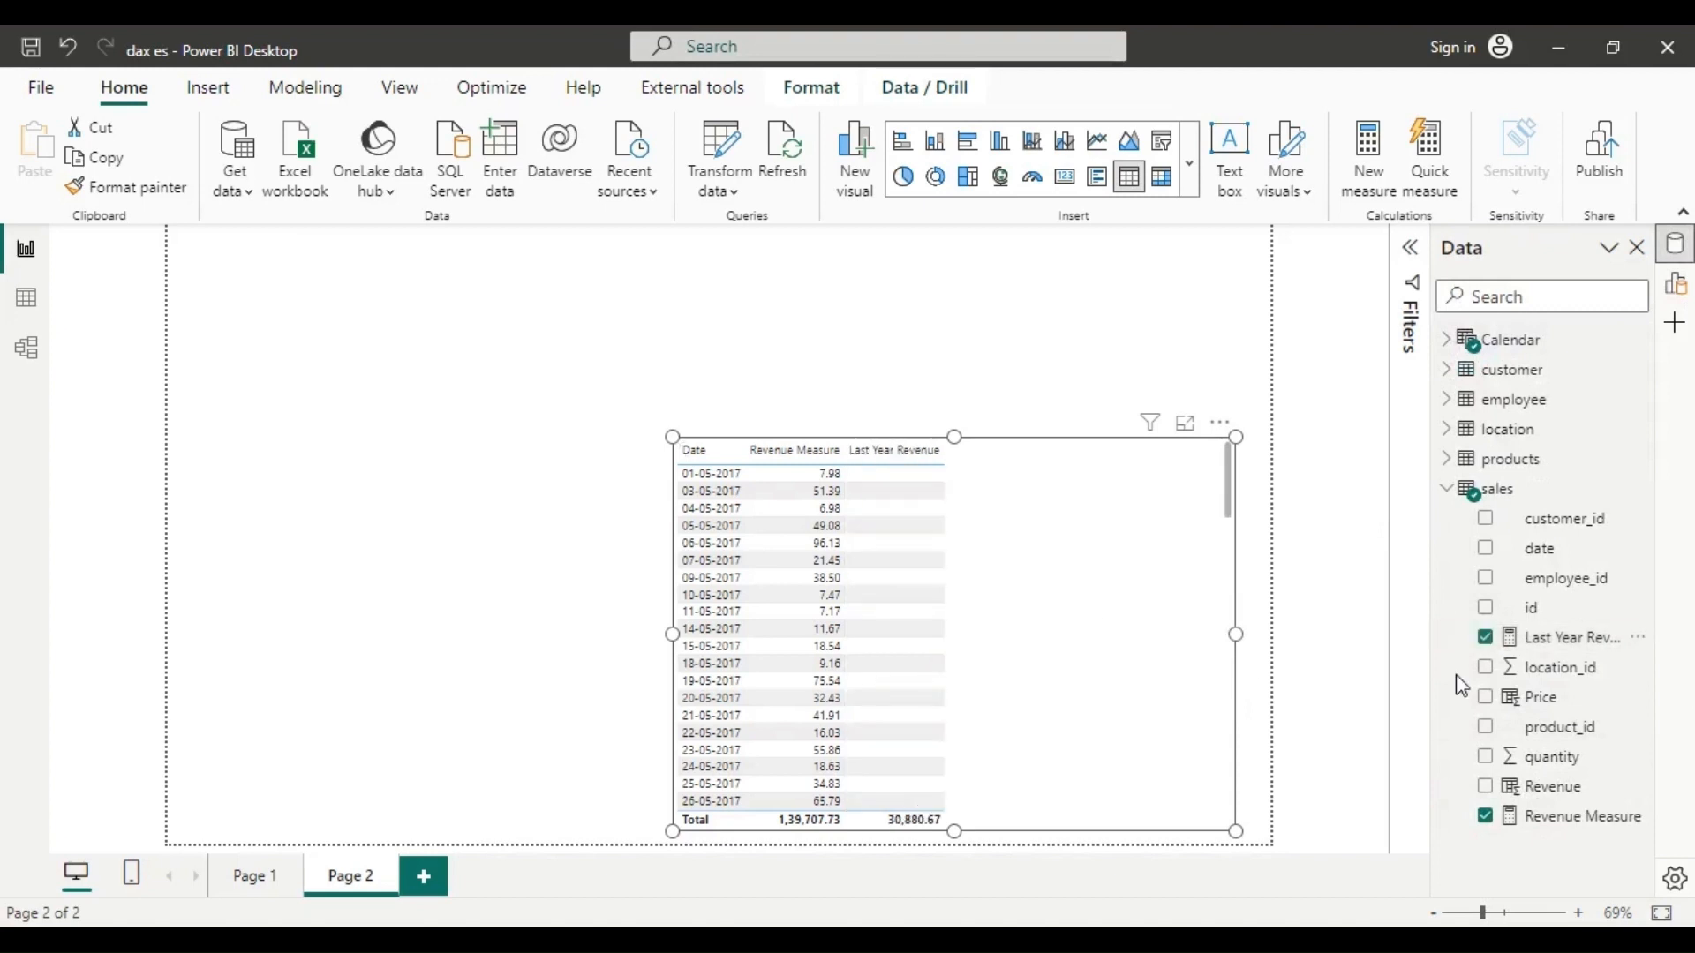
Show the Last Year Revenue formula and compare its values for May 2018 with Revenue Measure for the same dates in 2017.
left_click(1569, 640)
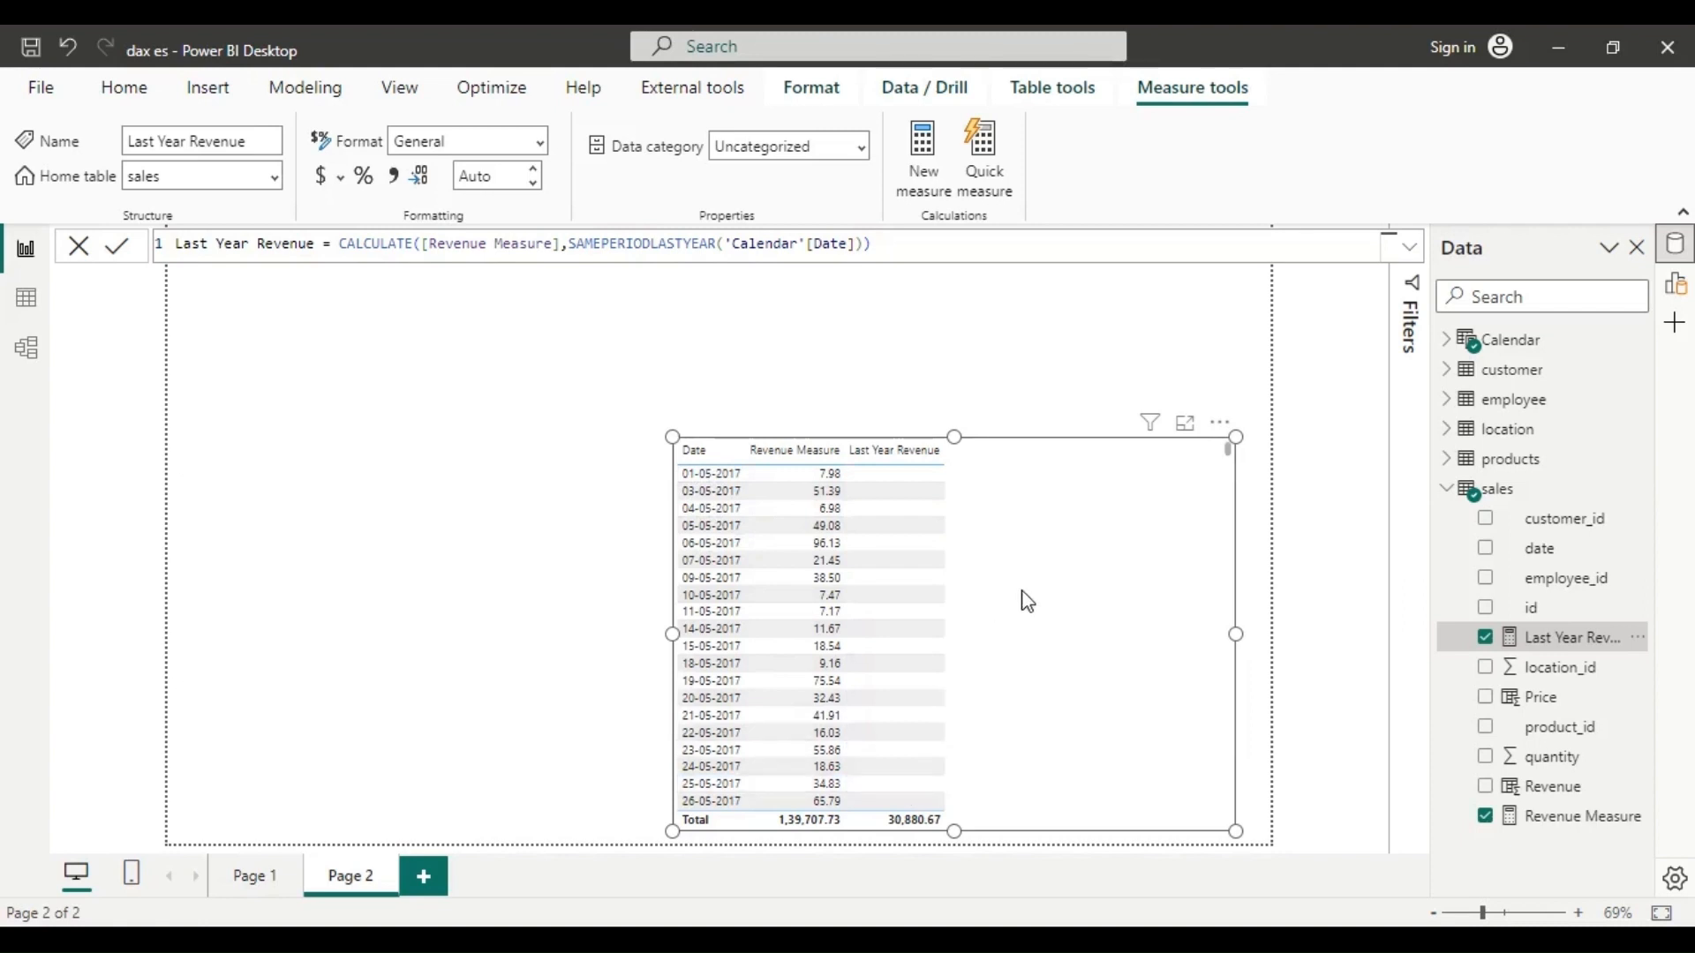
scroll(1028, 601, "down", 12)
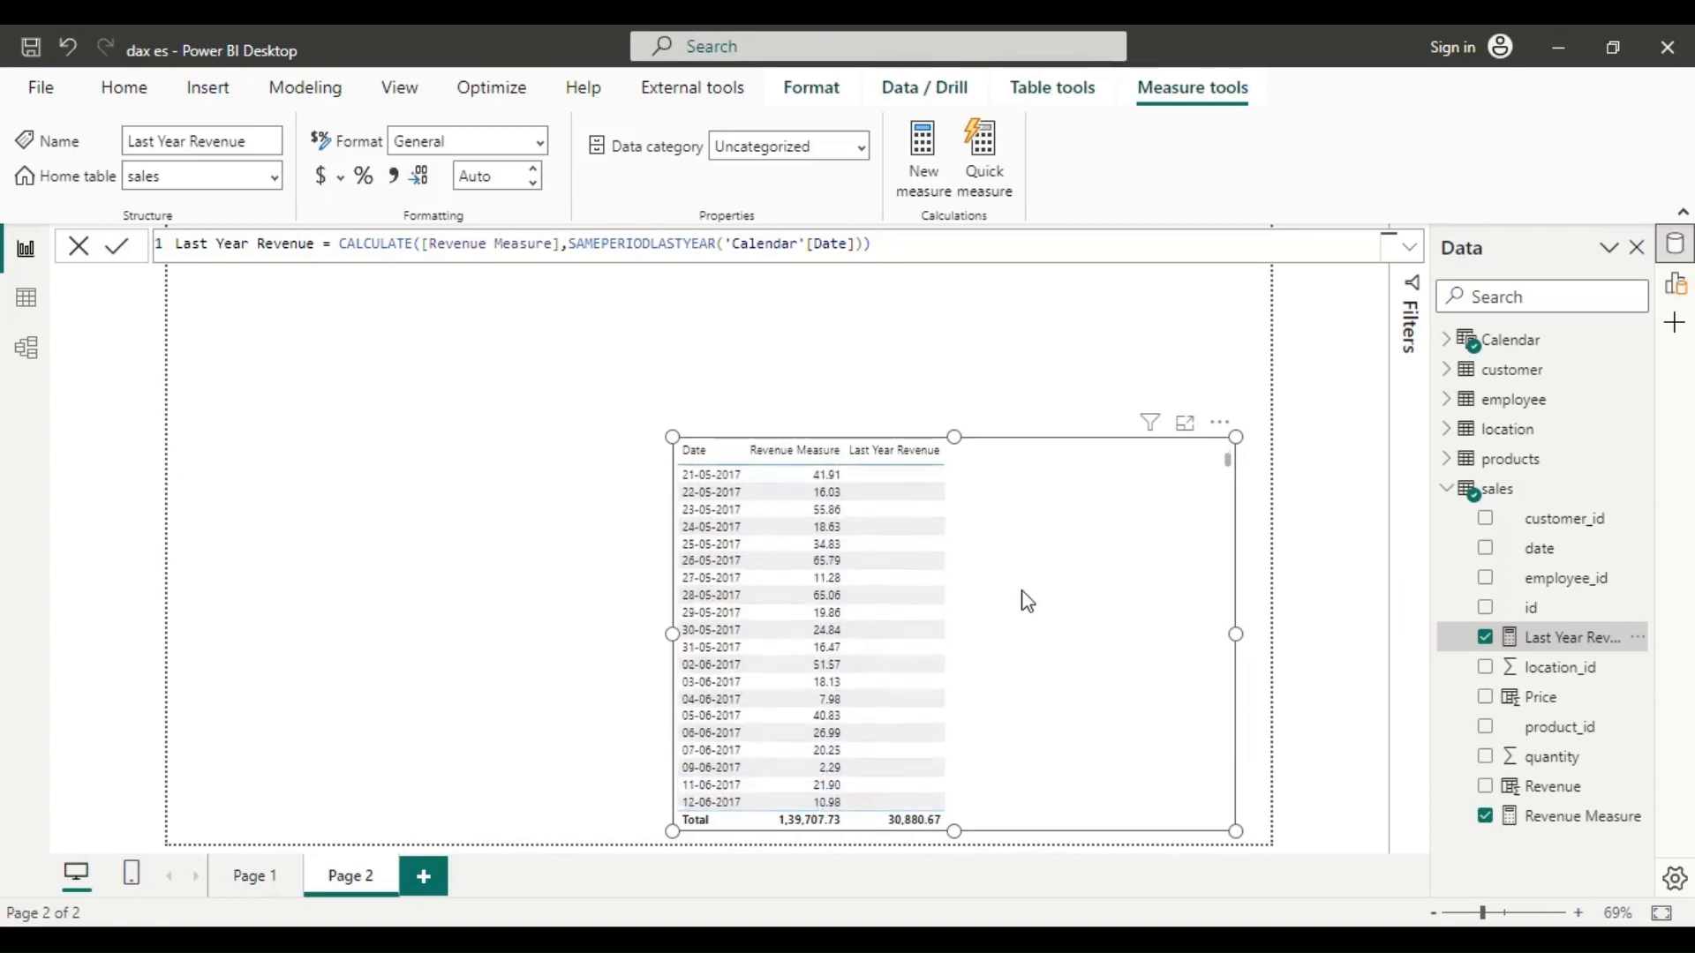
scroll(1030, 601, "down", 20)
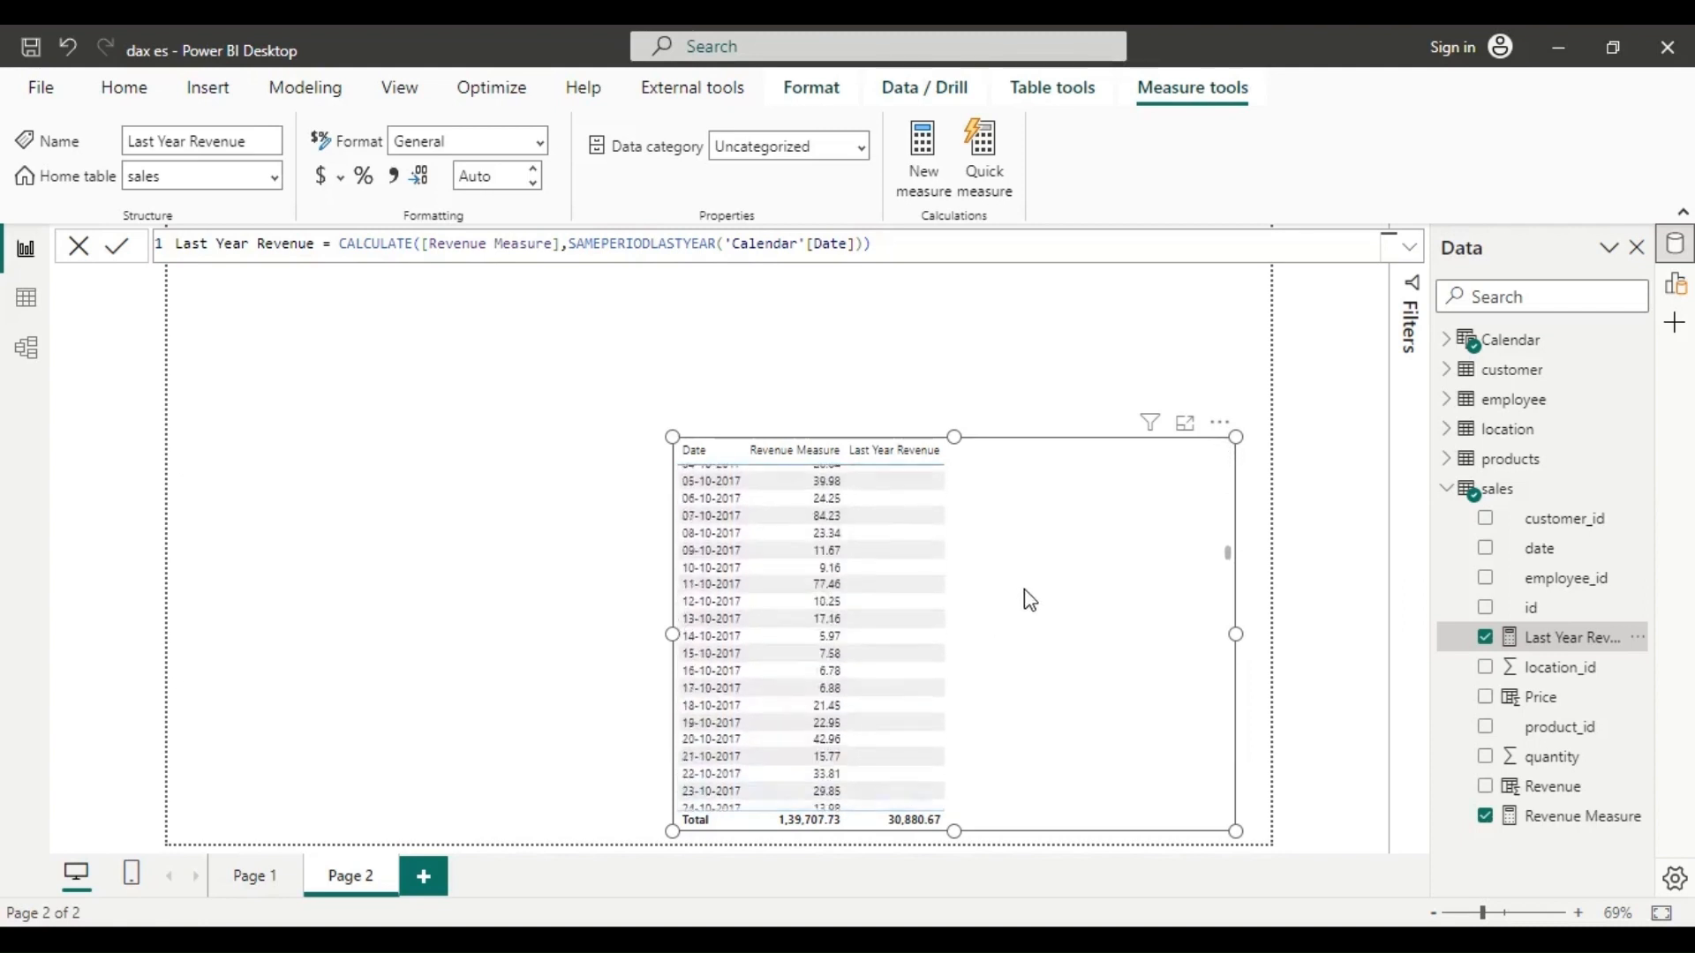
scroll(1025, 590, "down", 18)
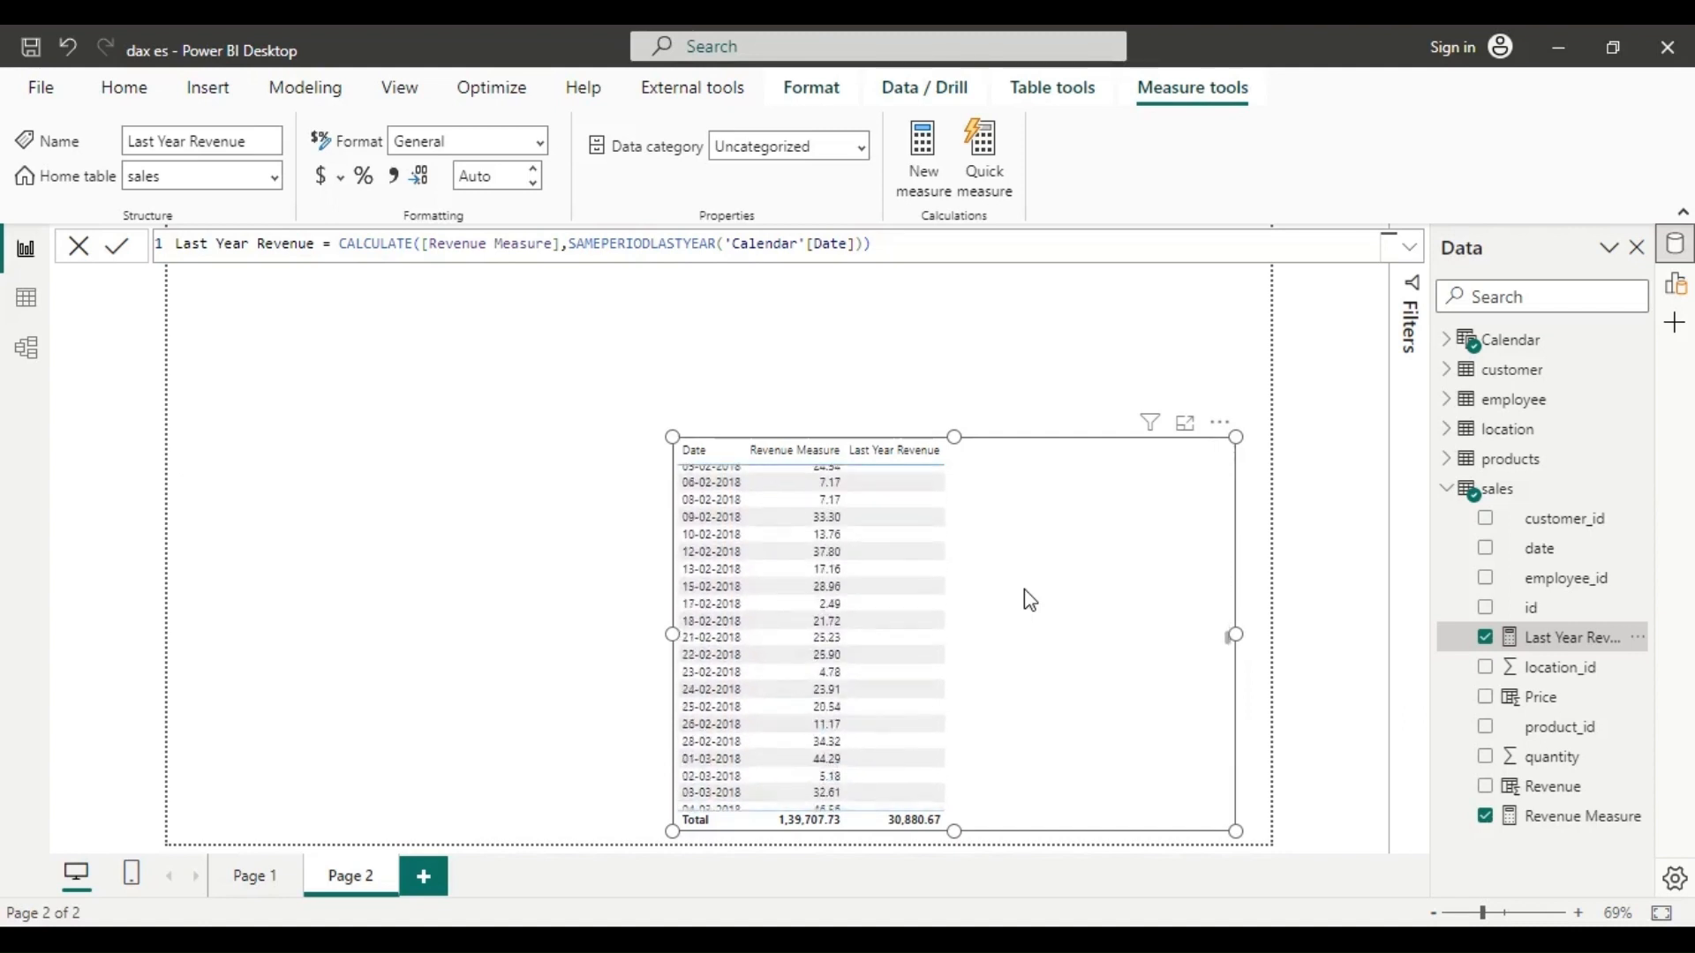
scroll(1026, 591, "down", 4)
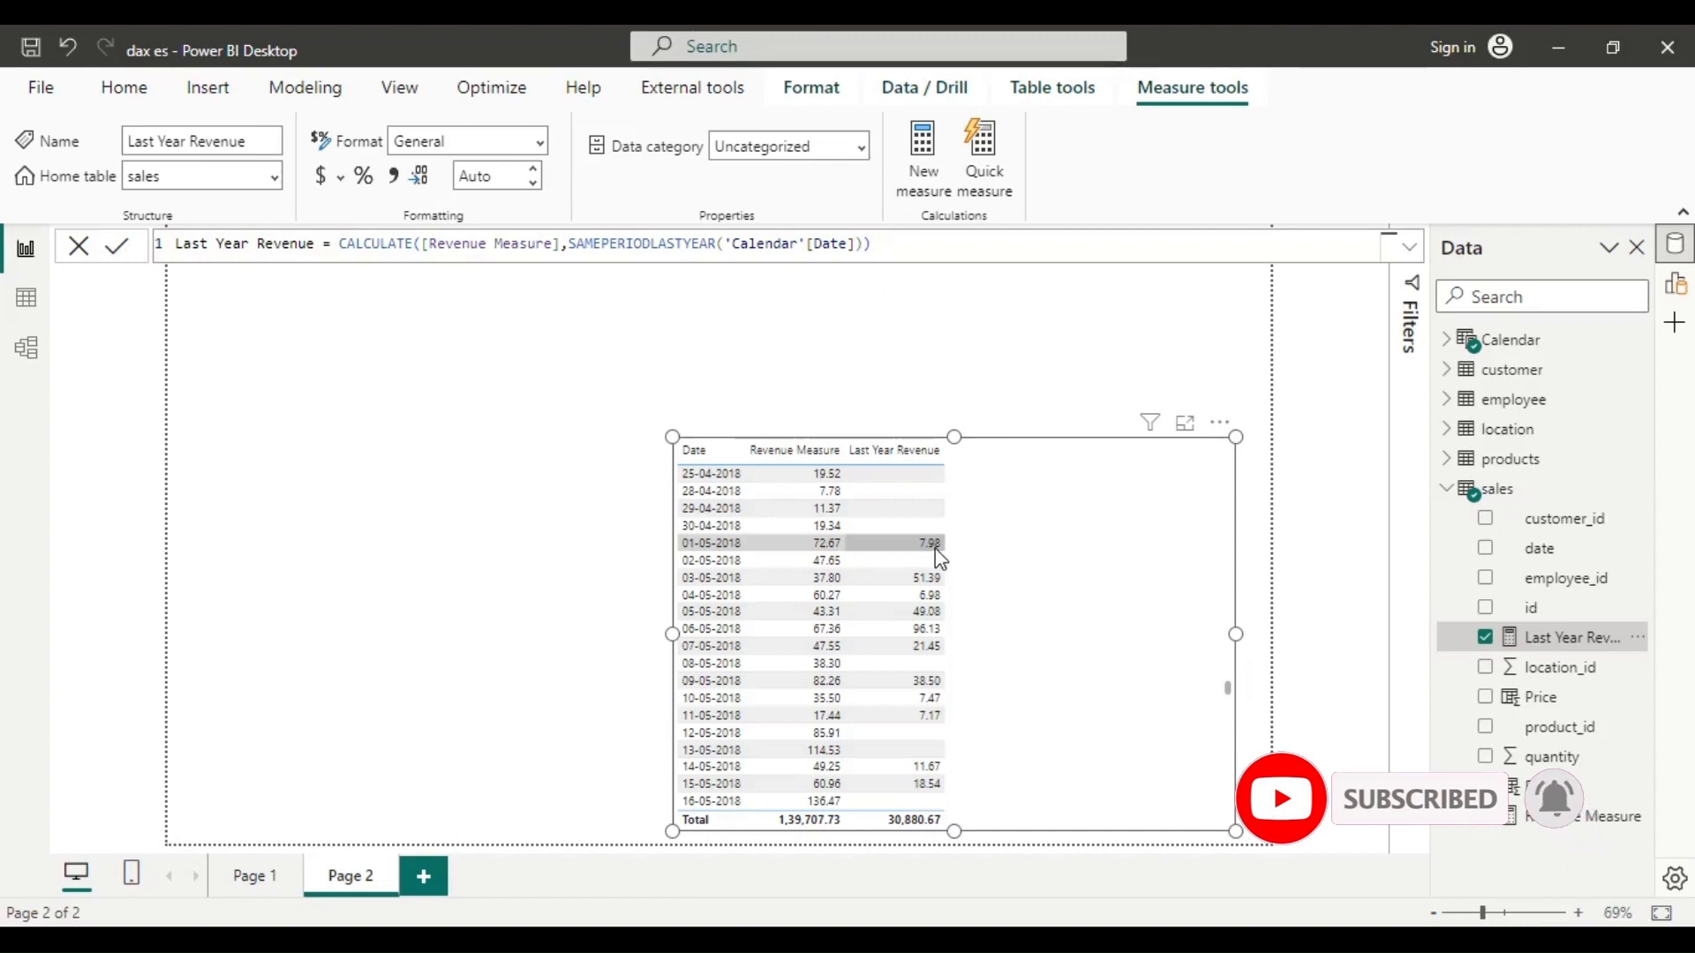
scroll(1114, 641, "up", 4)
scroll(1114, 641, "up", 15)
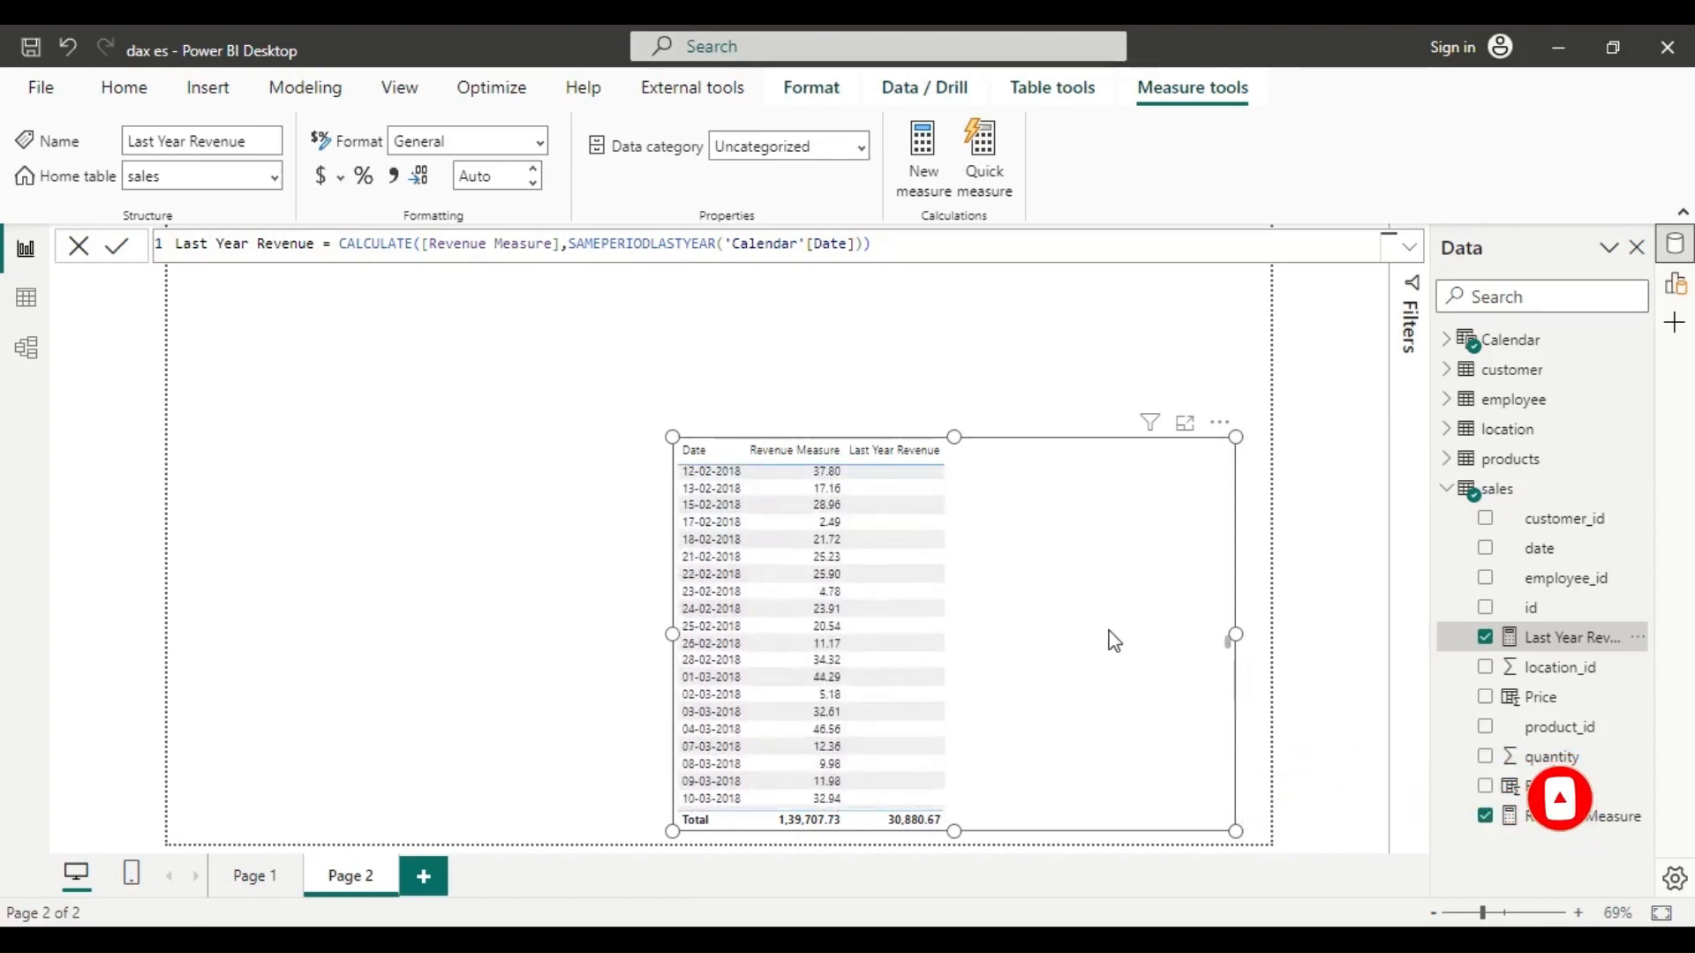
scroll(1113, 640, "up", 5)
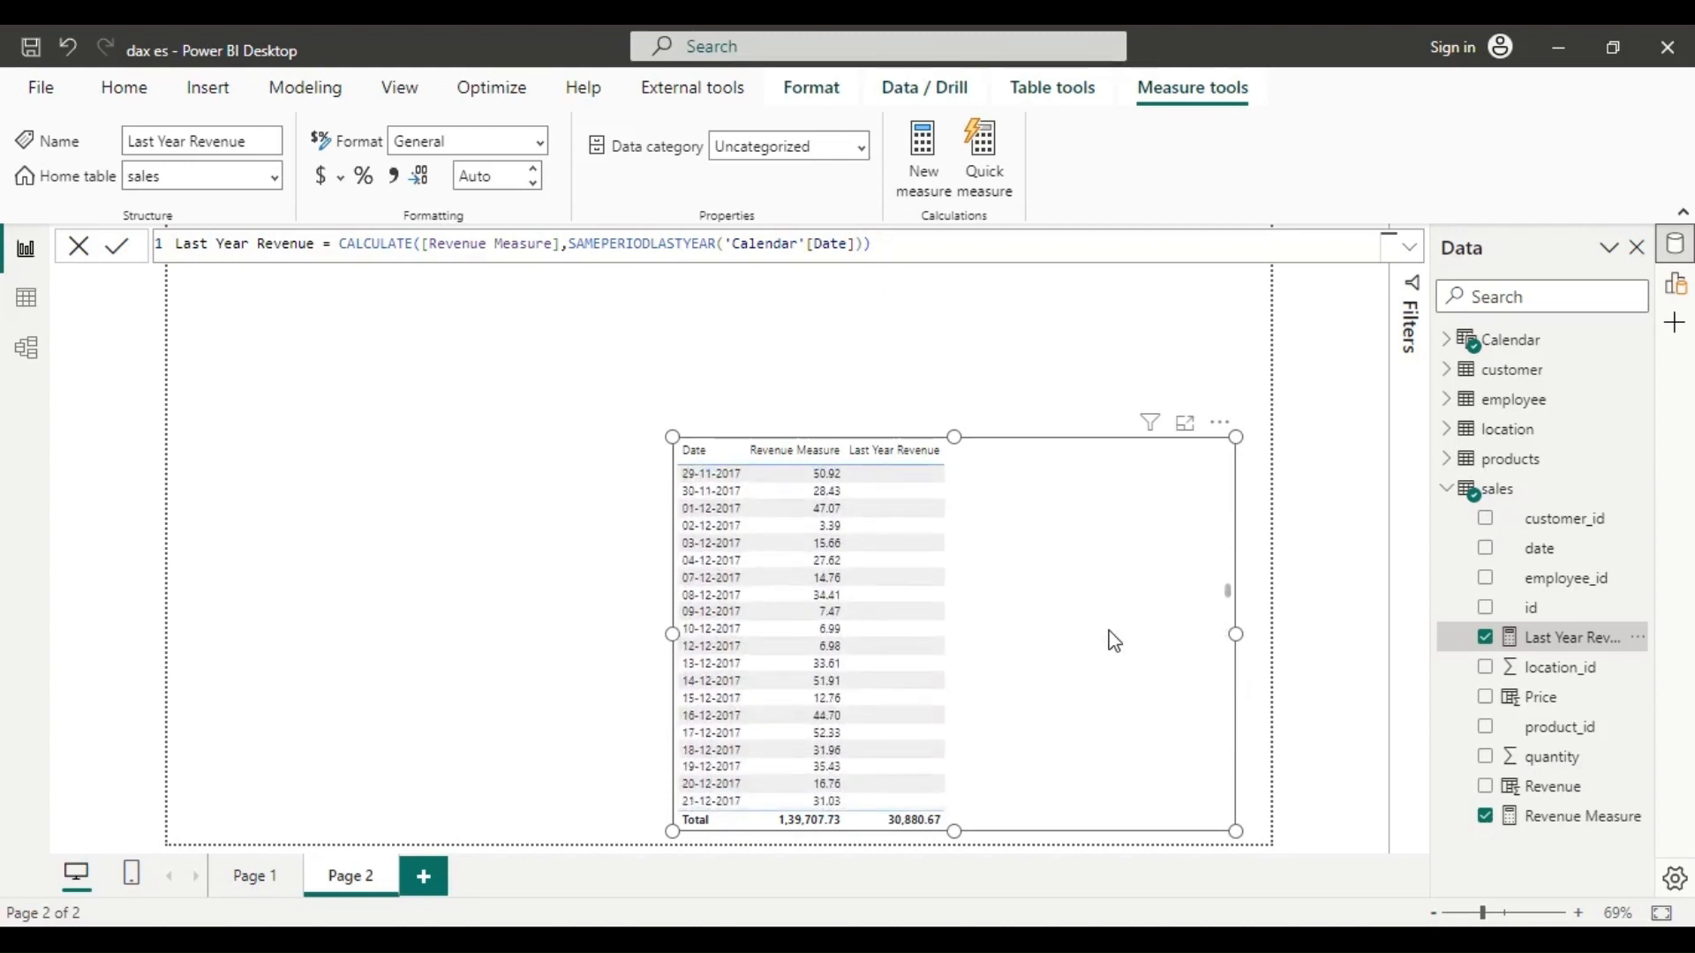
scroll(1114, 641, "up", 20)
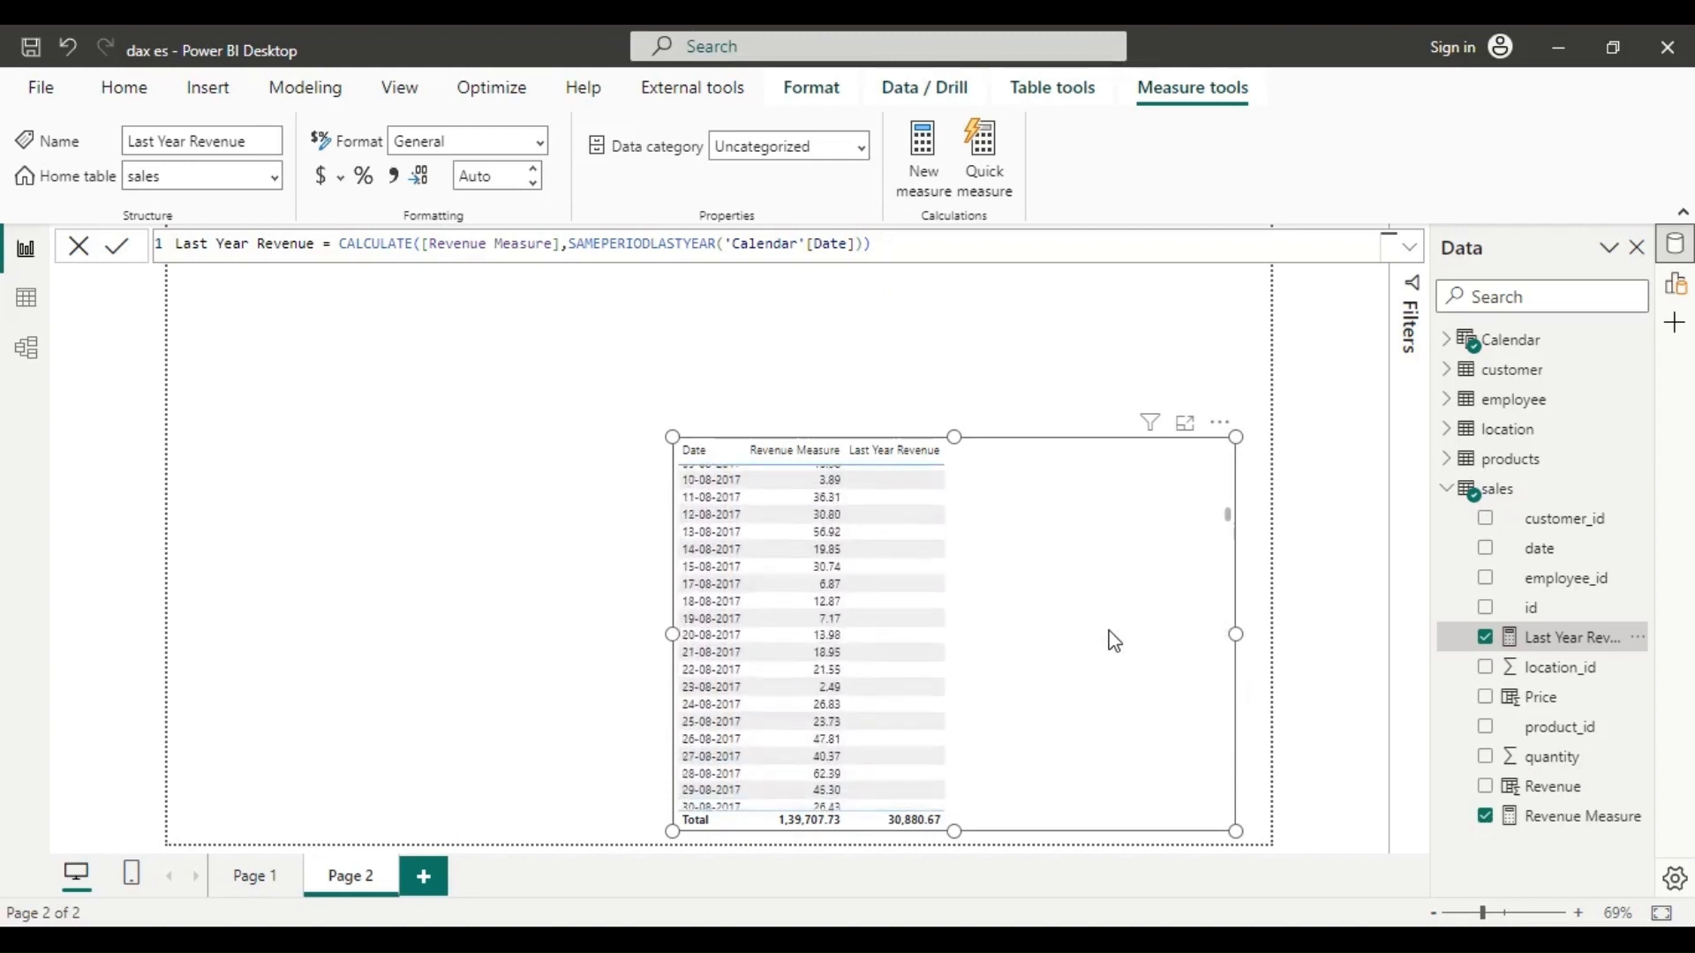
scroll(1114, 641, "up", 20)
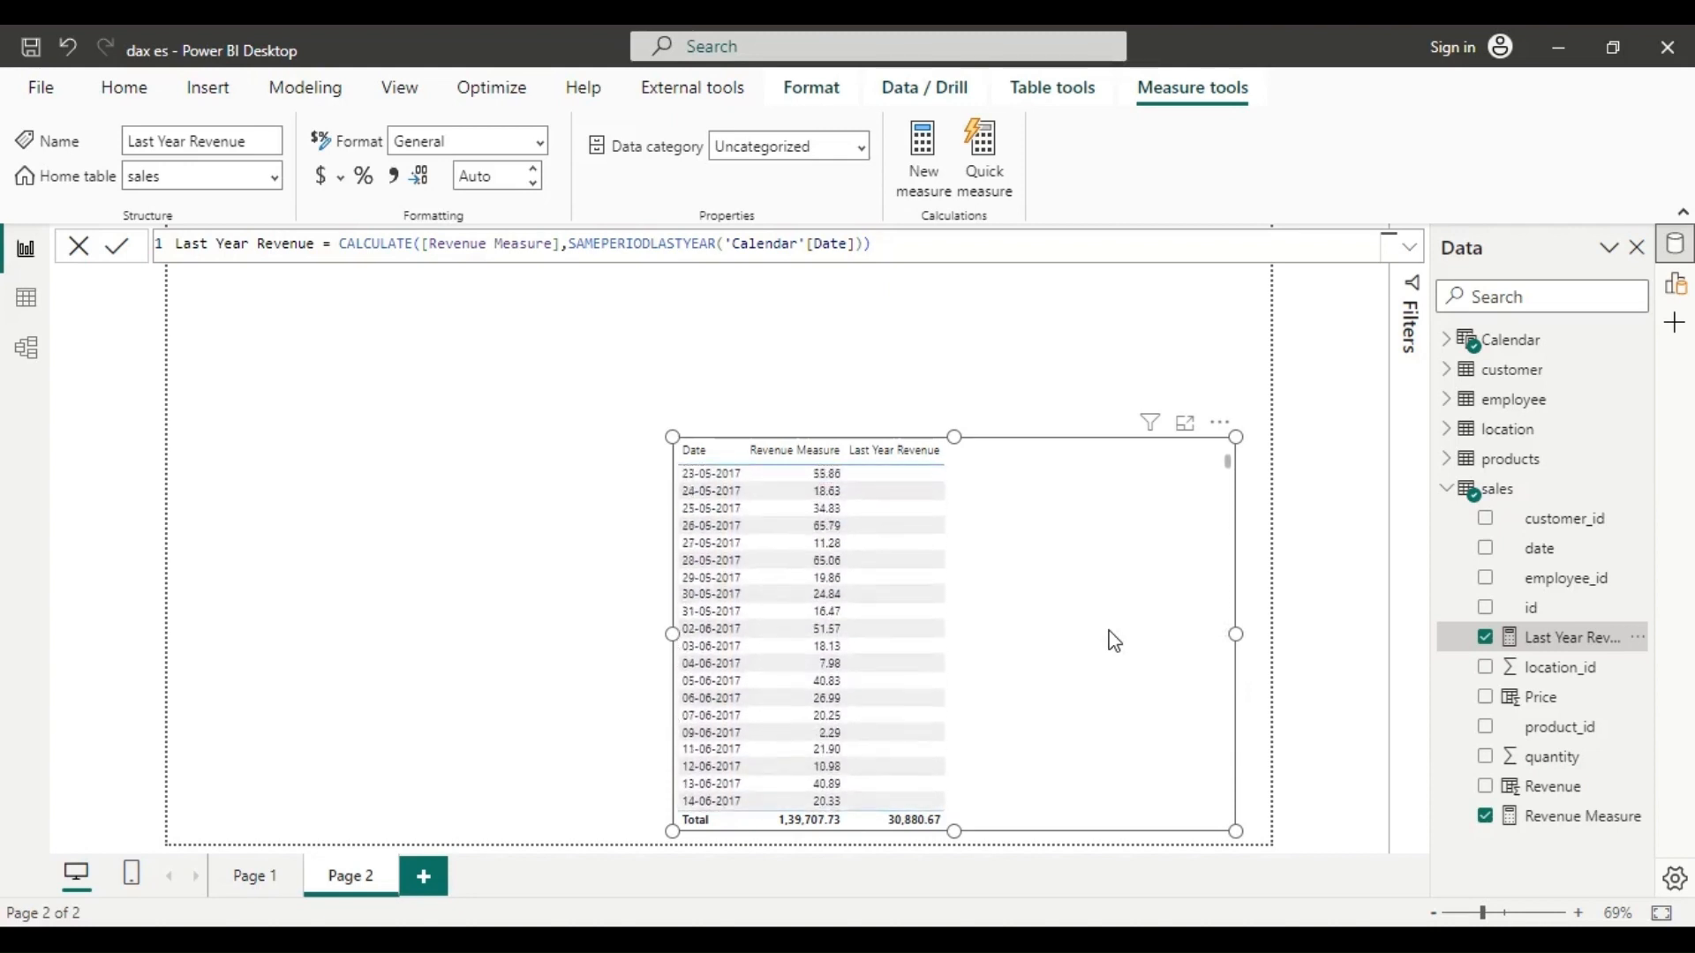
scroll(1114, 640, "up", 2)
scroll(1115, 642, "up", 6)
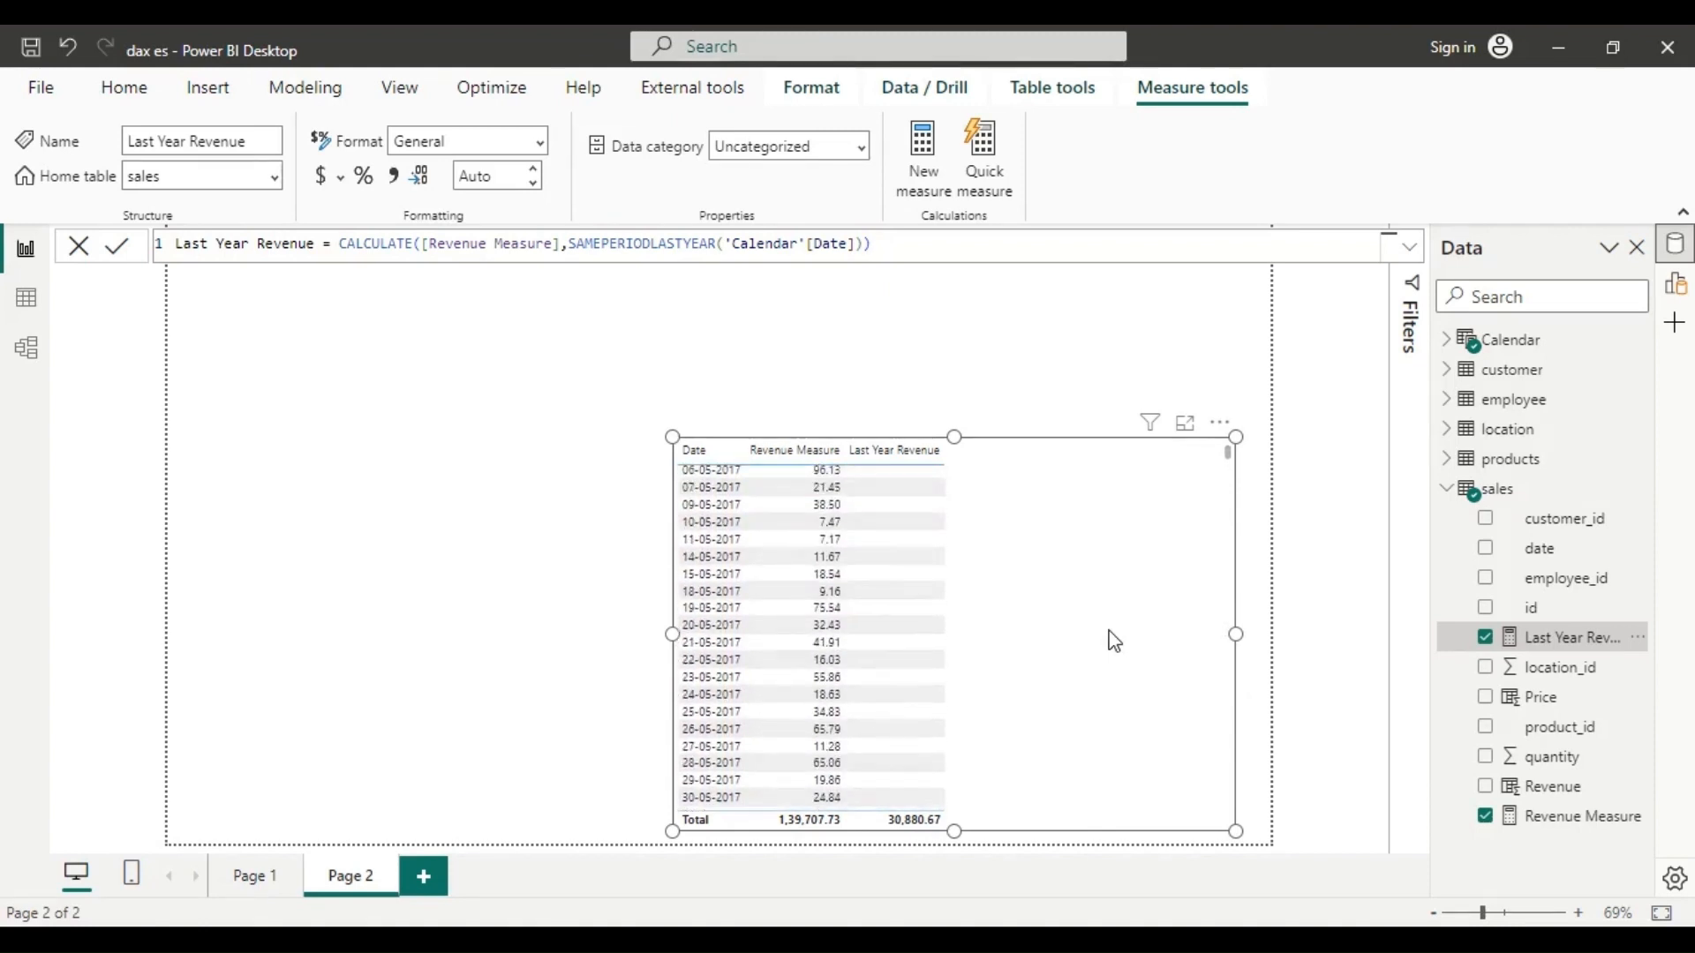